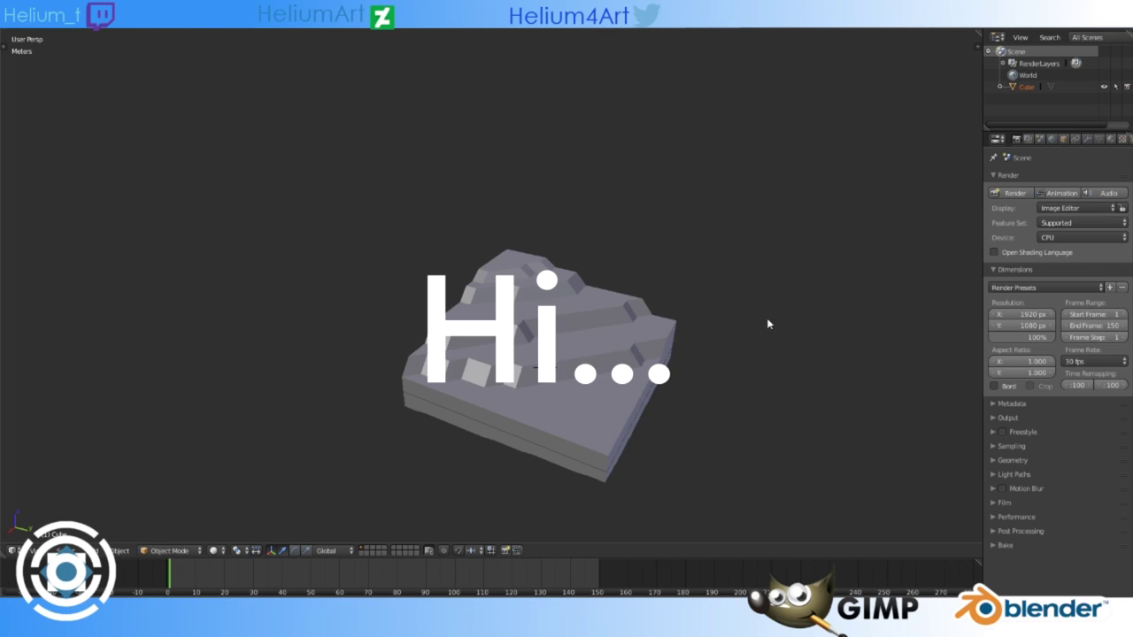
- Orbit the viewport to look at the stepped terrain from another side
middle_drag(803, 316, 252, 307)
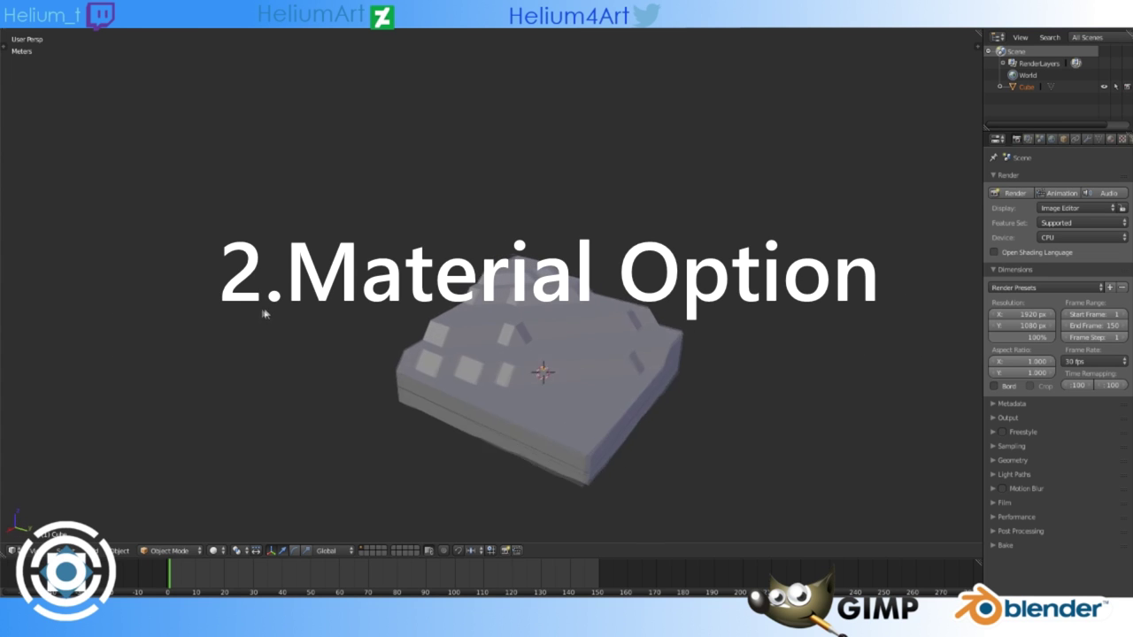
middle_drag(632, 341, 624, 344)
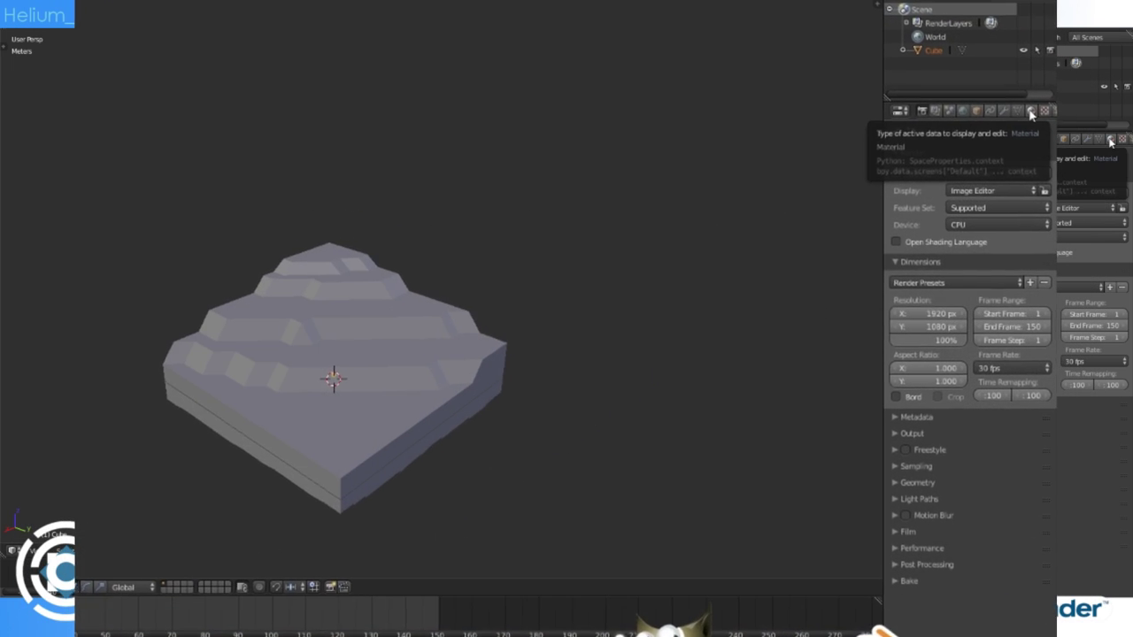
- Add a new material to the terrain mesh and name it 'gradient'
click(1053, 122)
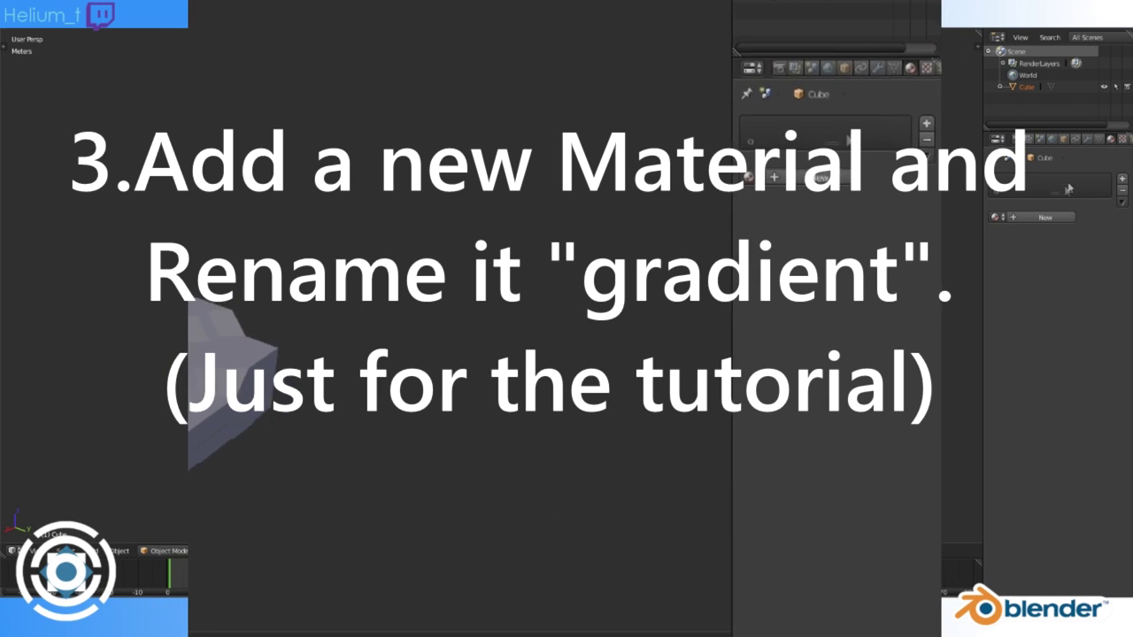
click(1034, 219)
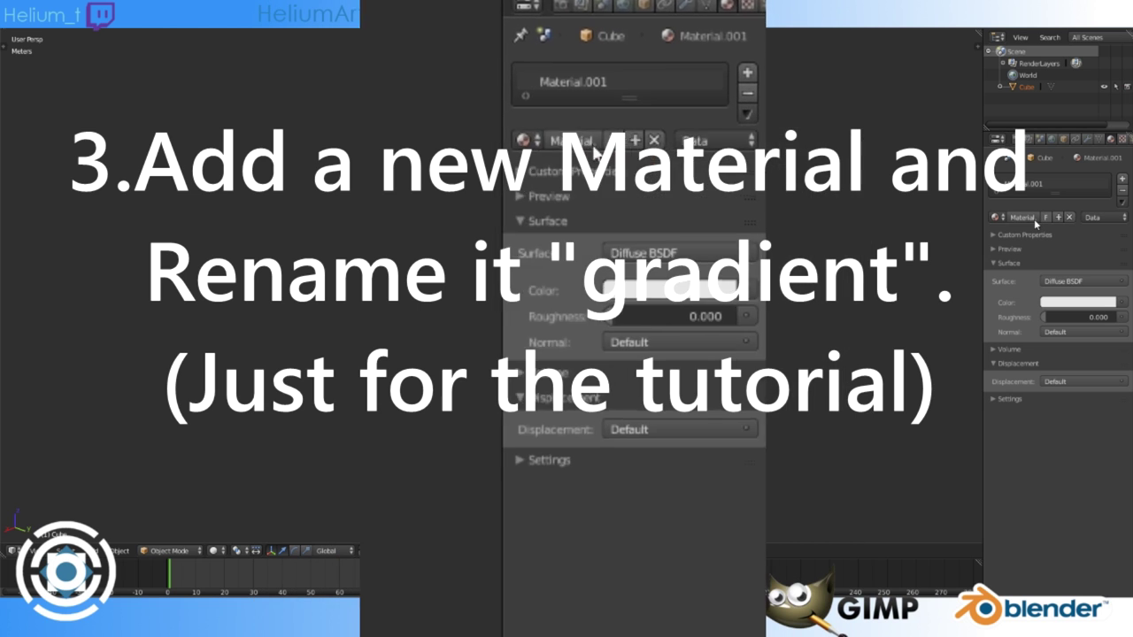
click(1042, 186)
text(gradient)
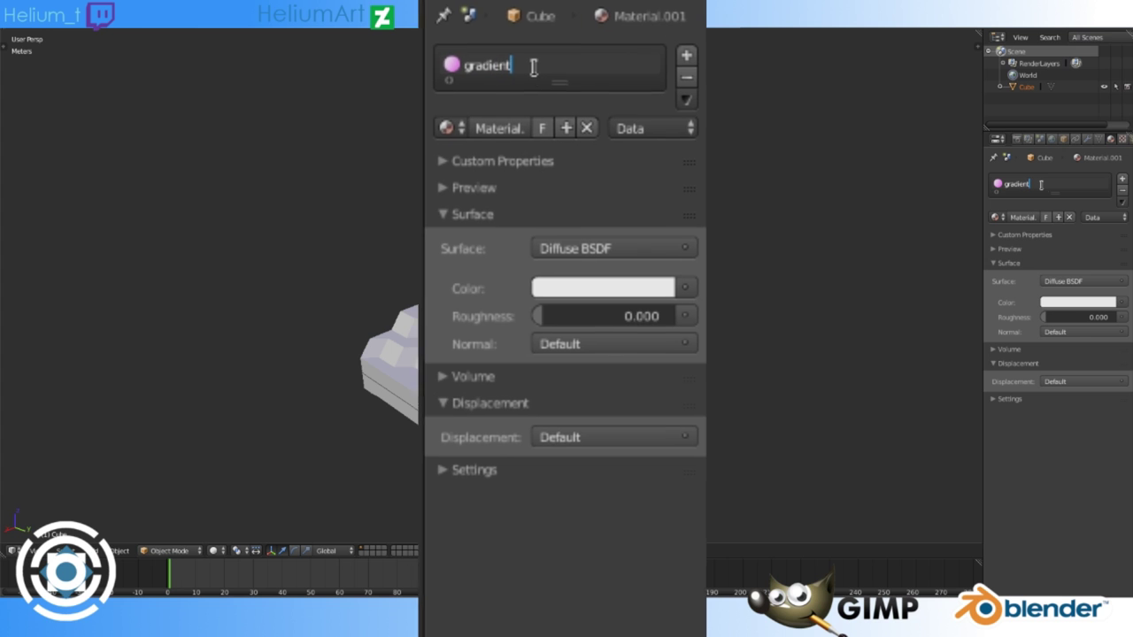
key(Return)
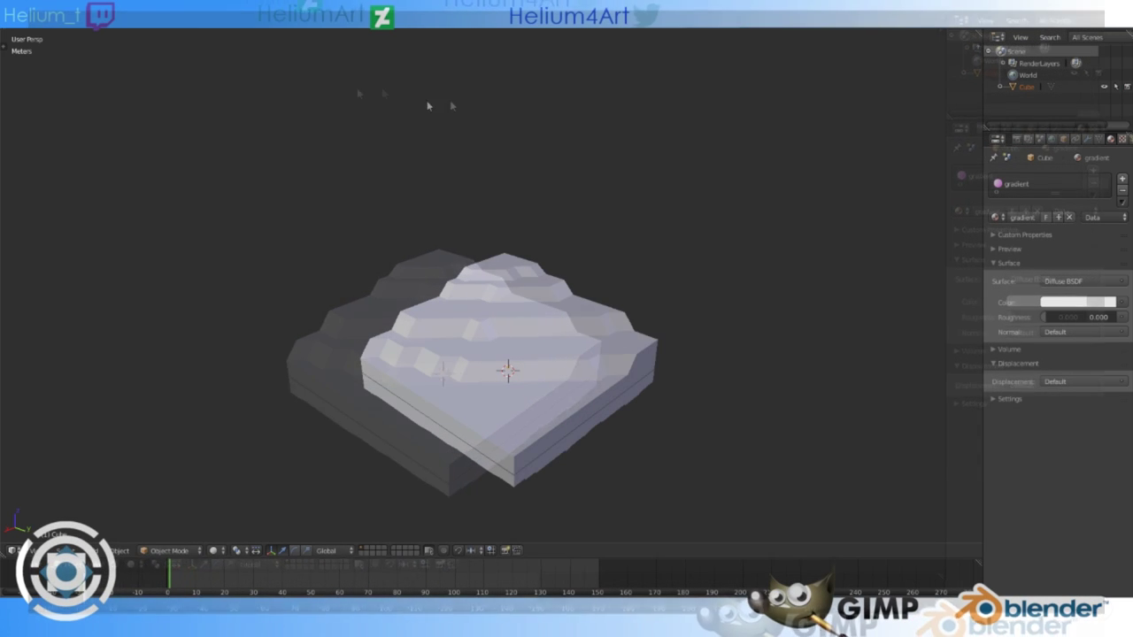
- Split the 3D view into two side-by-side areas
click(1124, 303)
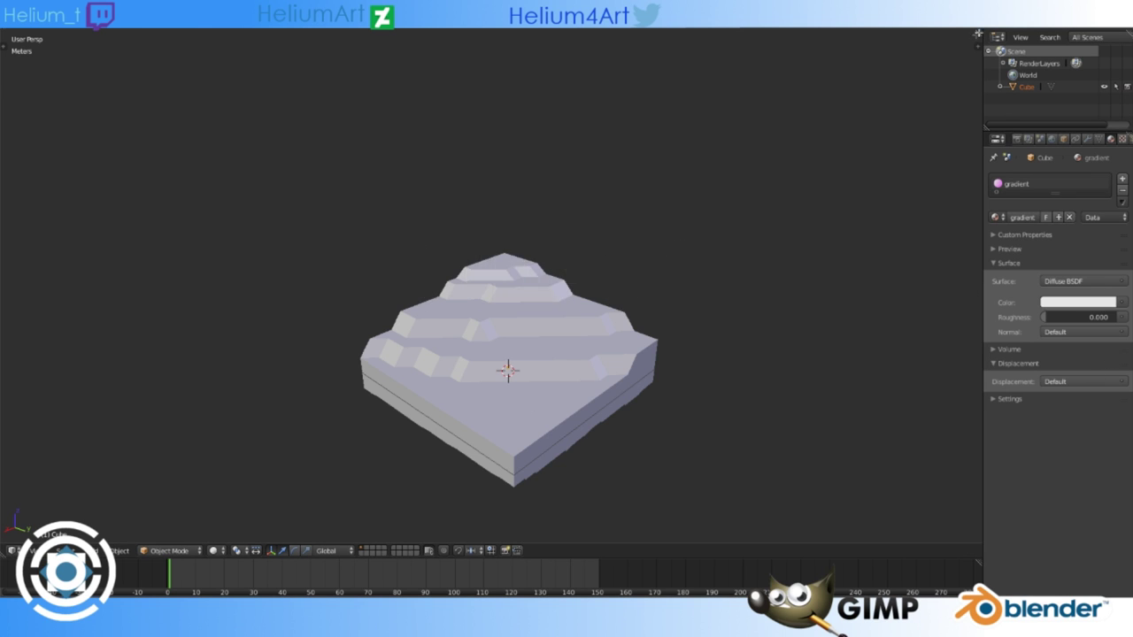
drag(978, 31, 840, 39)
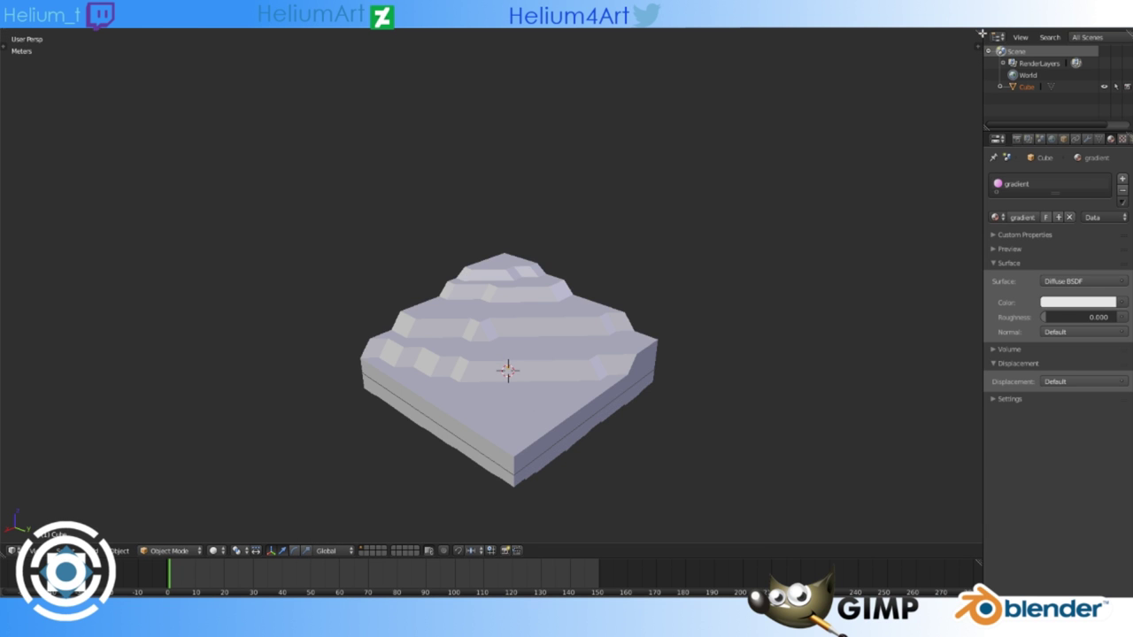
drag(979, 37, 544, 43)
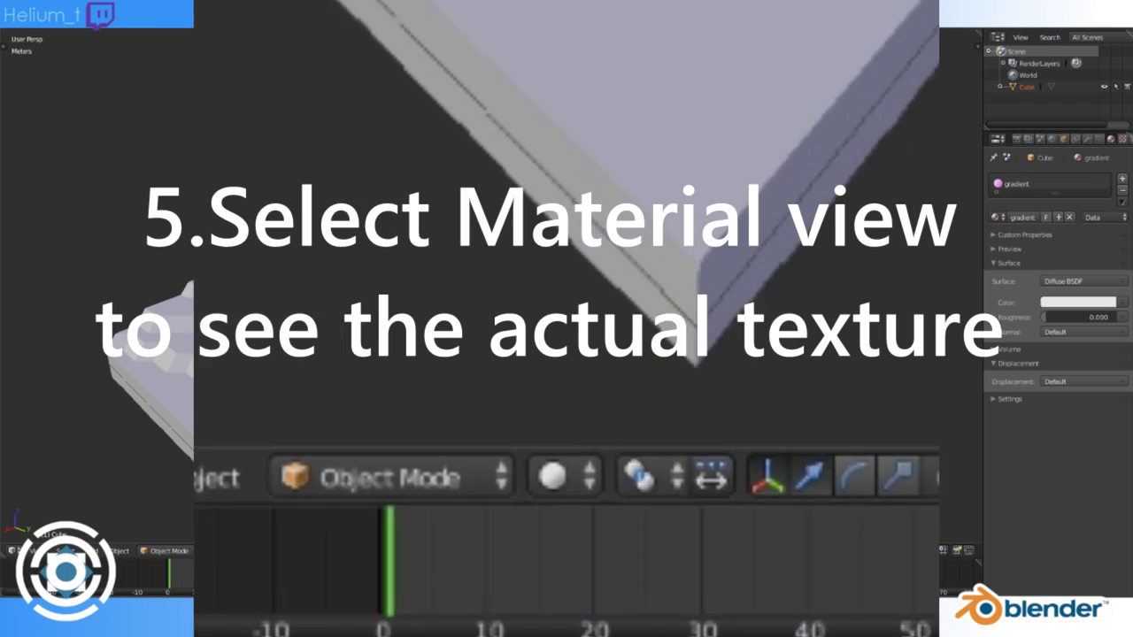
- Switch the left view's viewport shading to Material
click(639, 458)
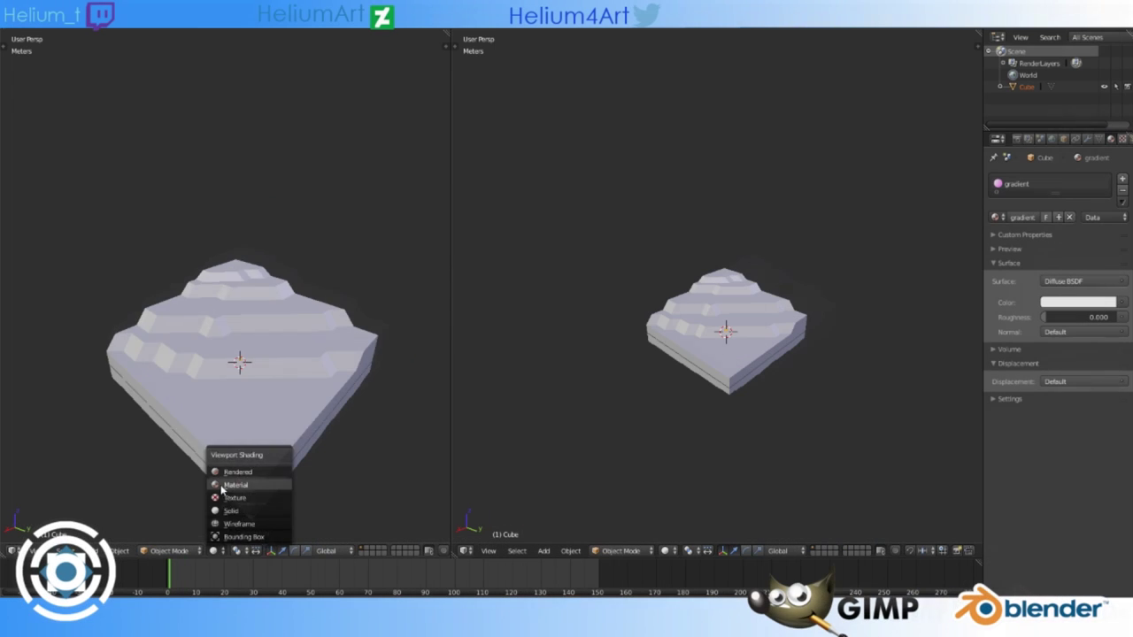
click(232, 485)
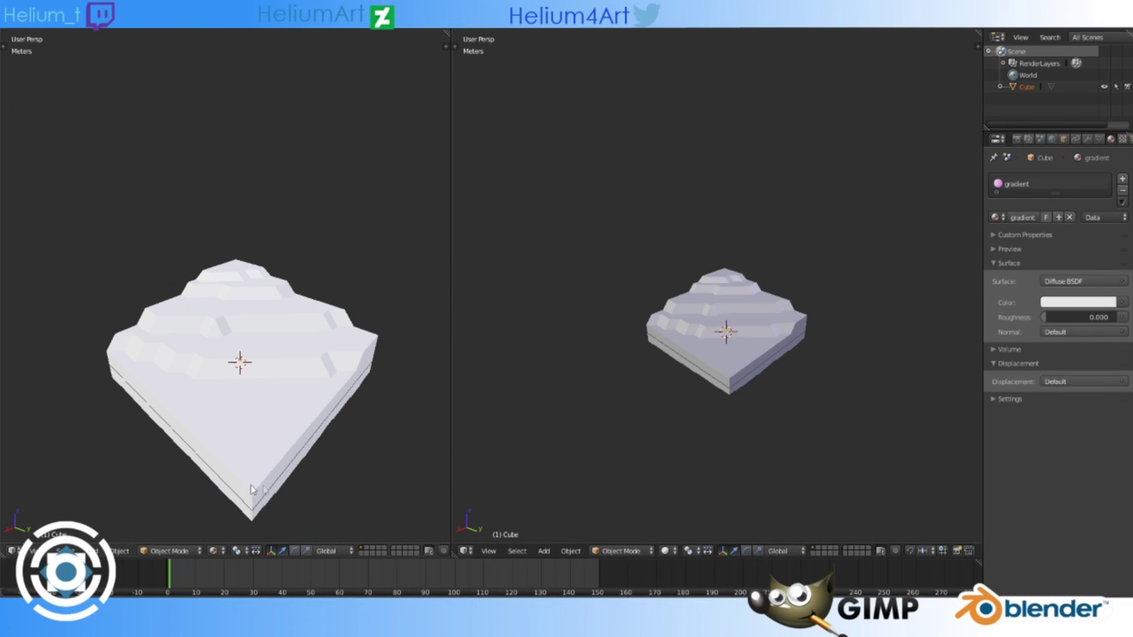
click(464, 550)
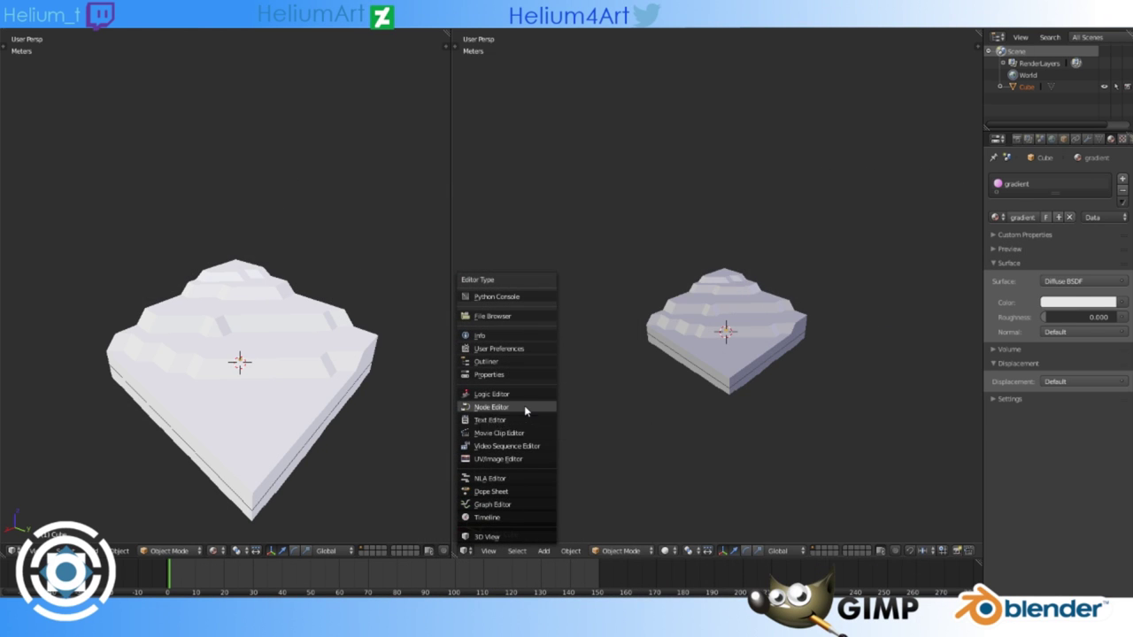
- Turn the right-hand area into the Node Editor showing the gradient material
click(524, 407)
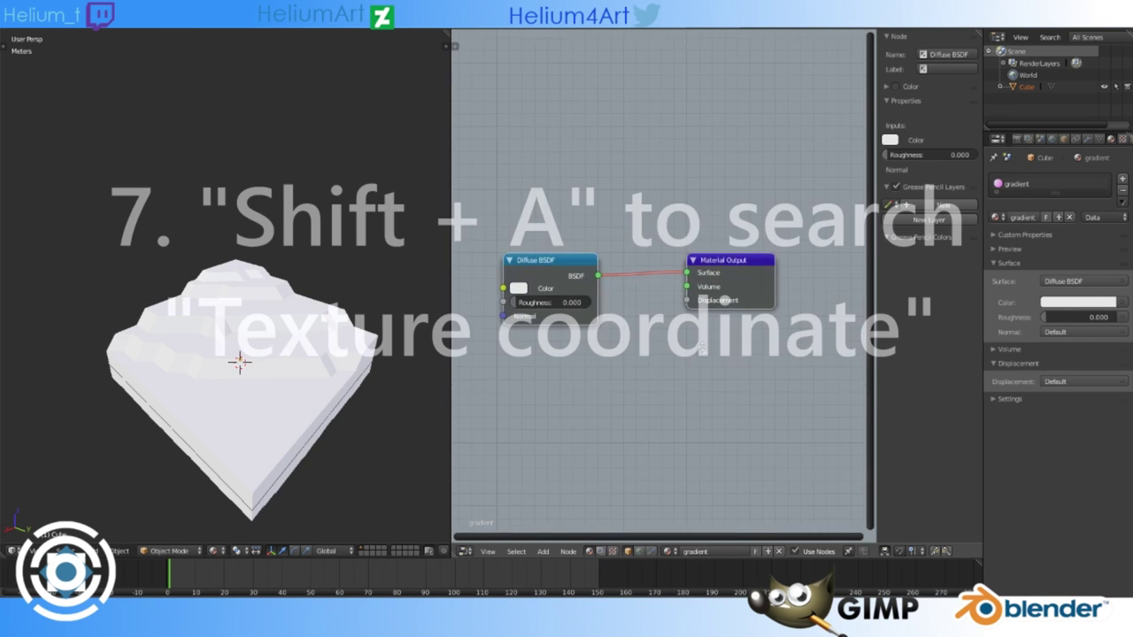
scroll(657, 361, up, 1)
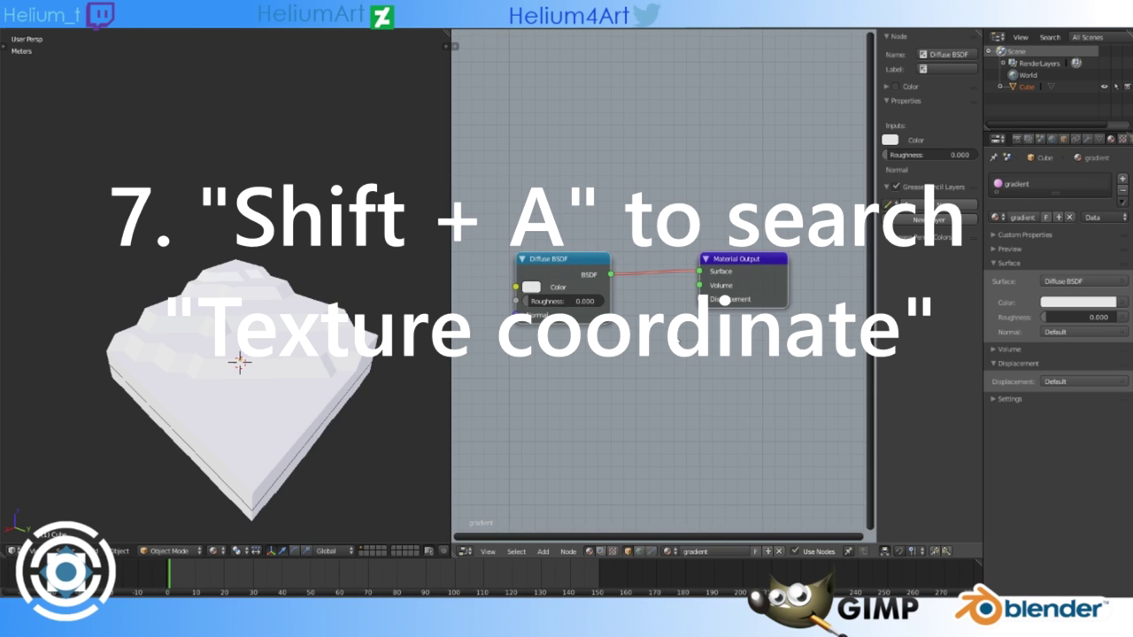
scroll(669, 360, down, 2)
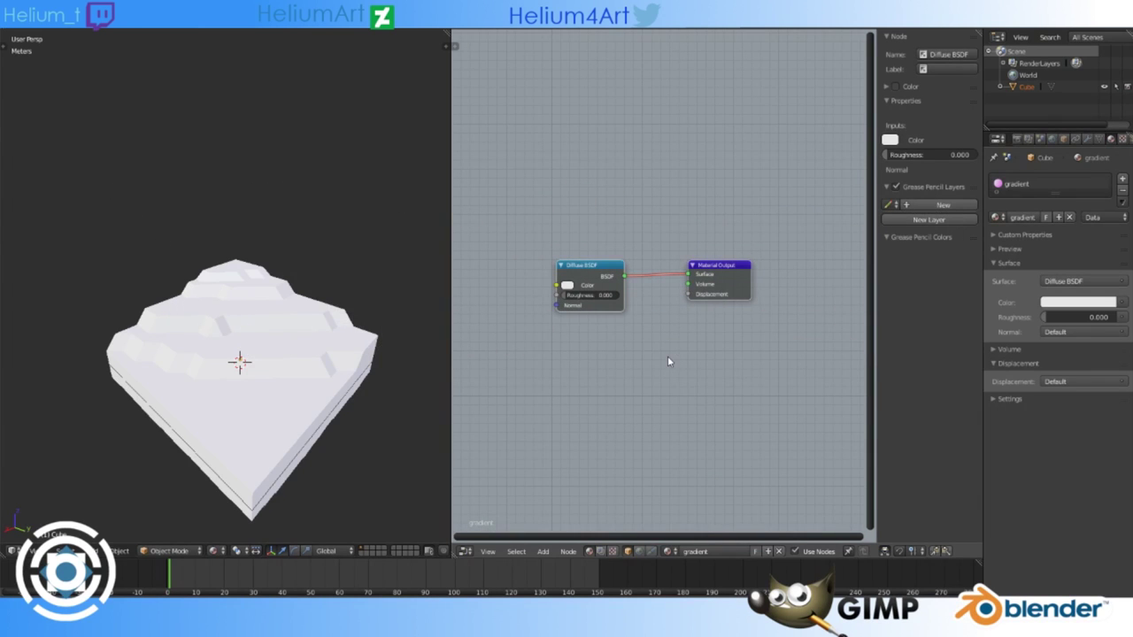
- Add a Texture Coordinate node to the left of the Diffuse BSDF
key(shift+a)
click(647, 349)
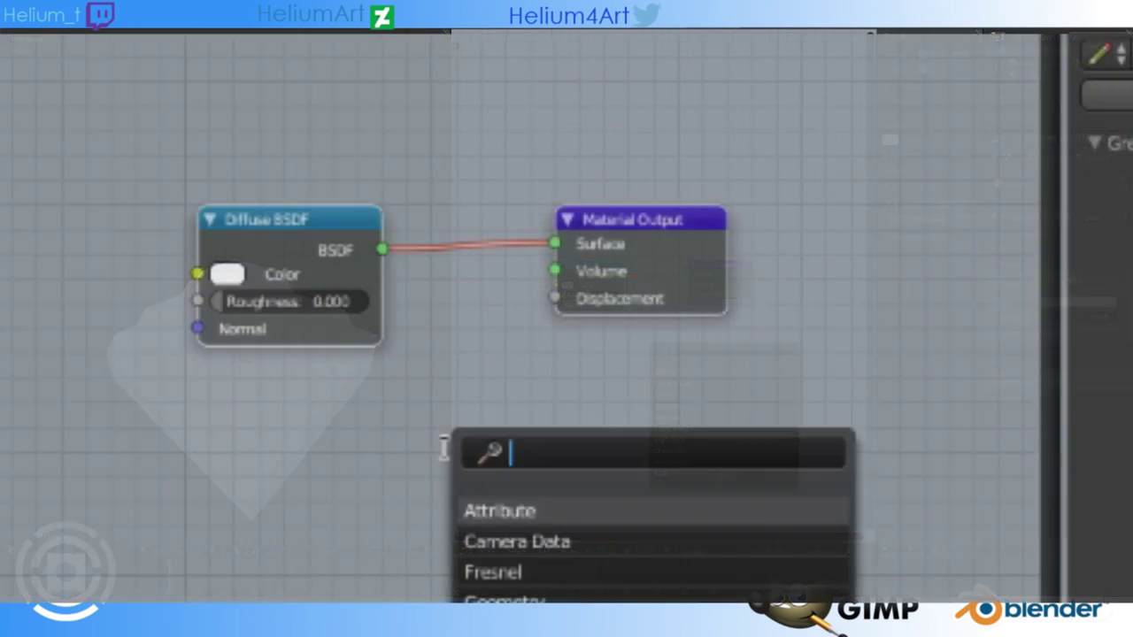
text(tex)
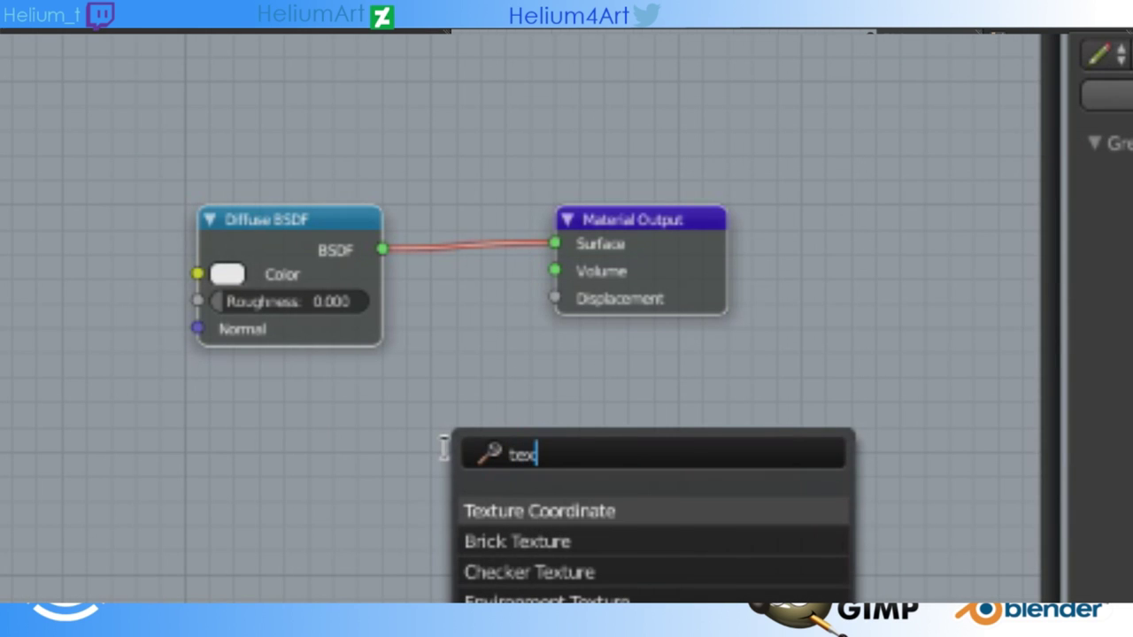
click(569, 511)
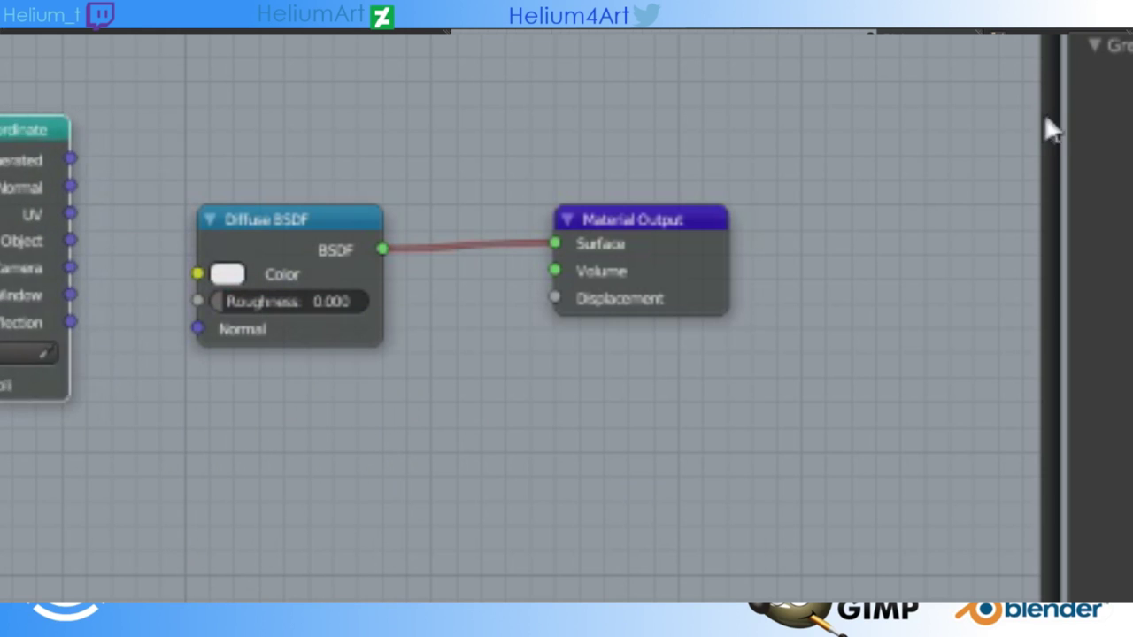
key(Home)
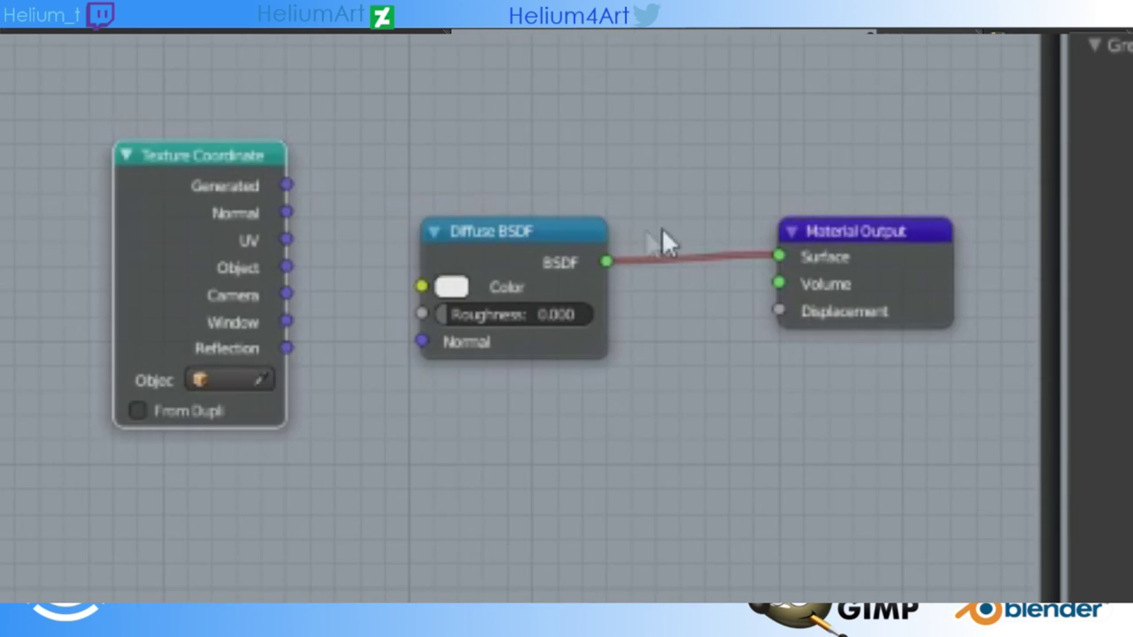
drag(293, 189, 141, 210)
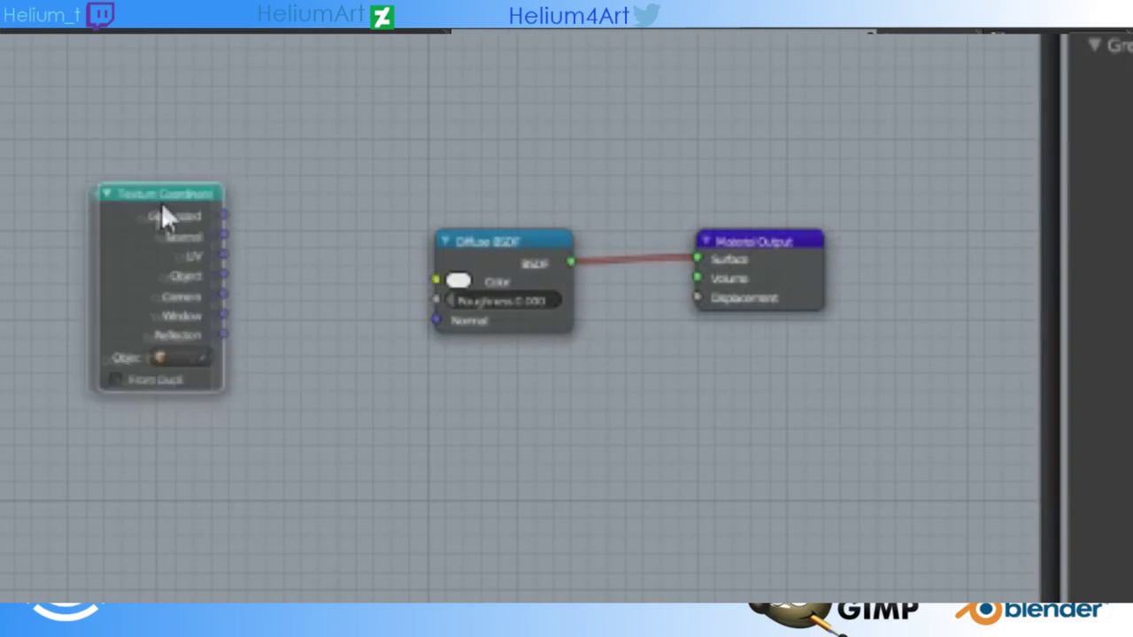
drag(497, 268, 577, 268)
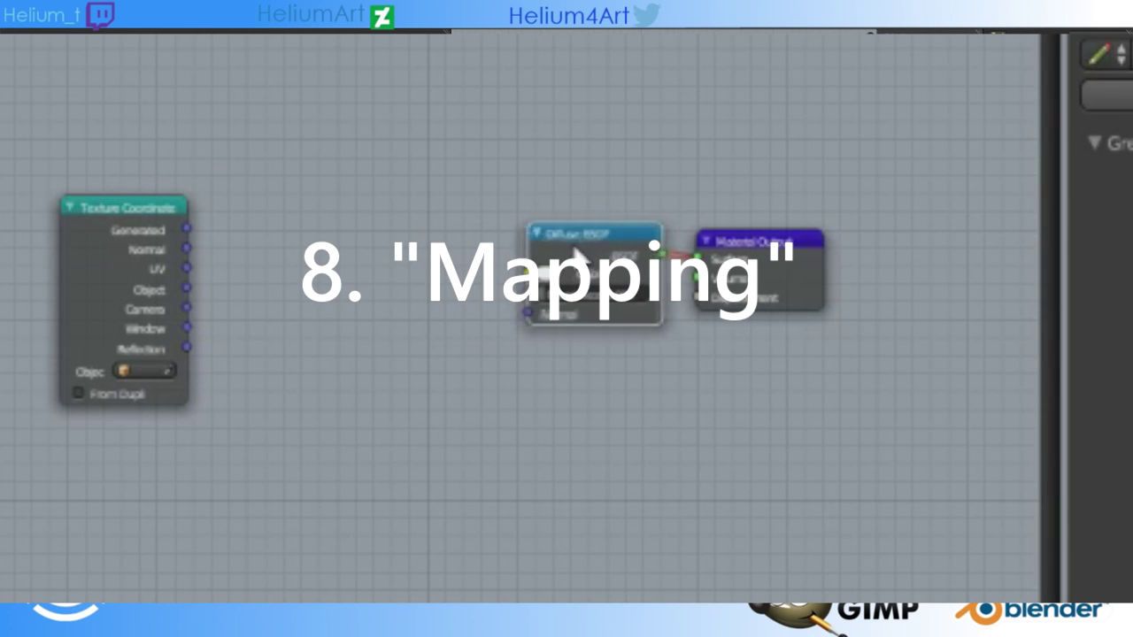
- Add a Mapping node to the gradient material's node tree
key(shift+a)
click(465, 335)
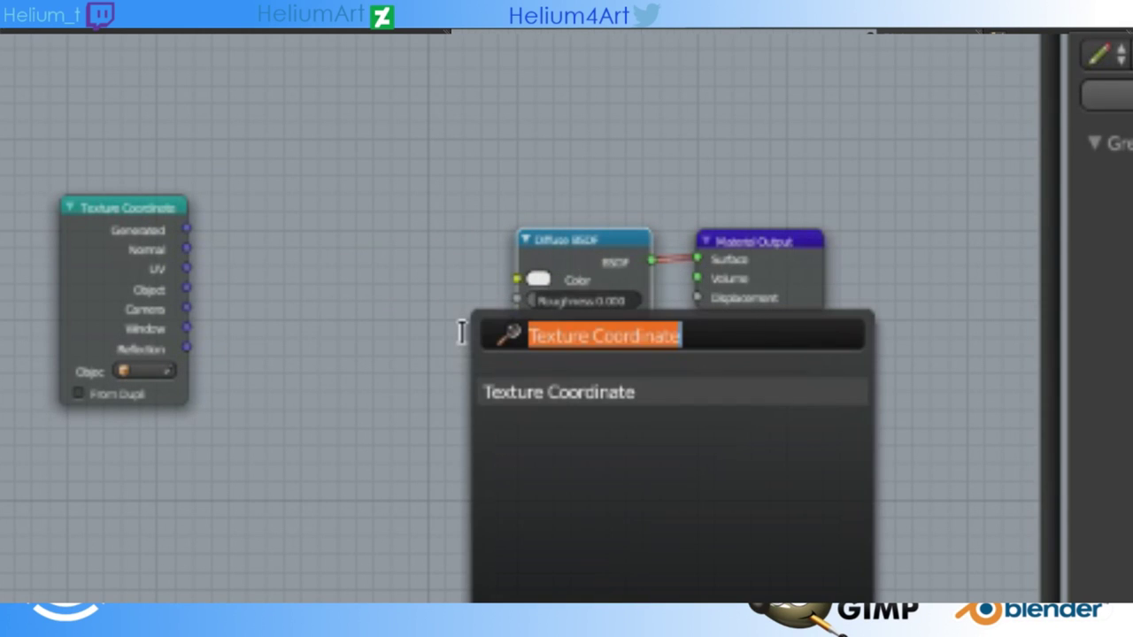
text(ma)
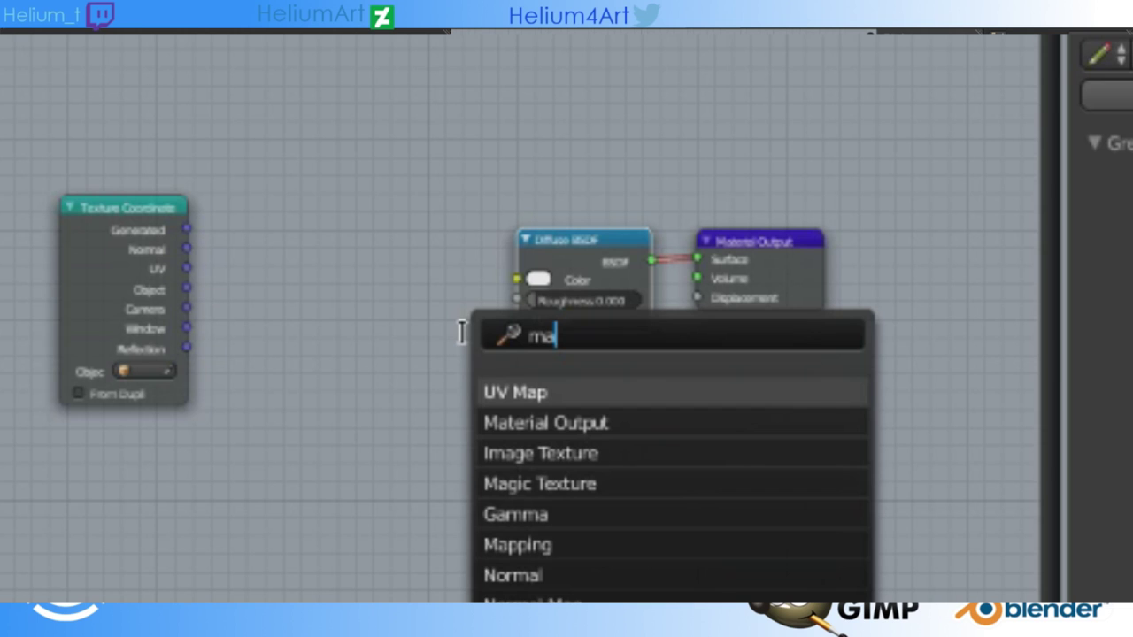
text(p)
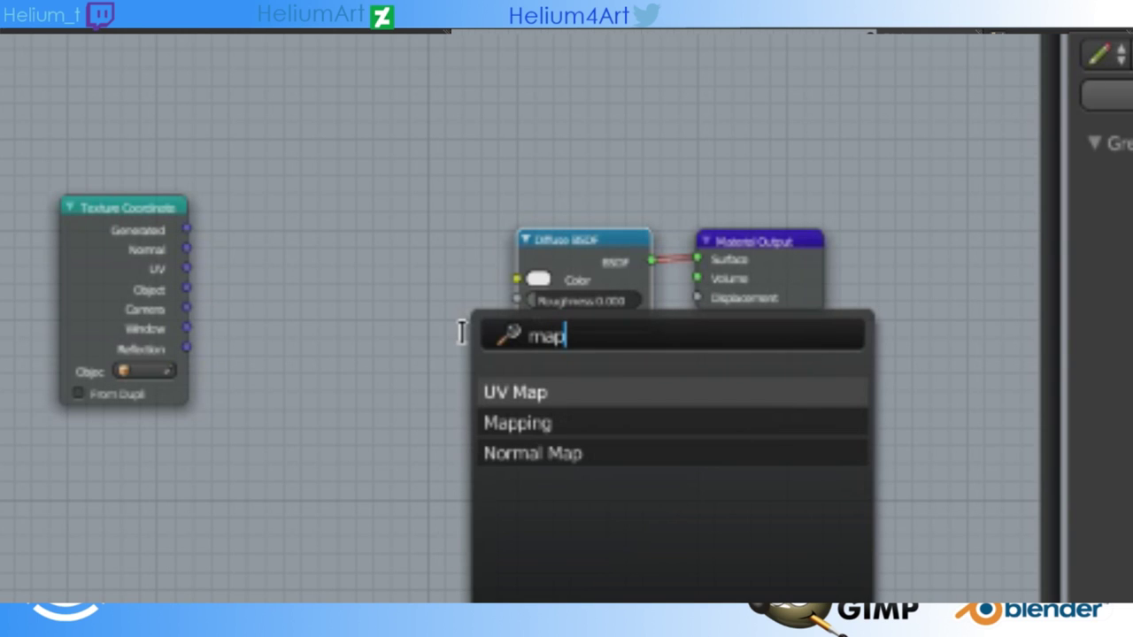
key(Down)
key(Return)
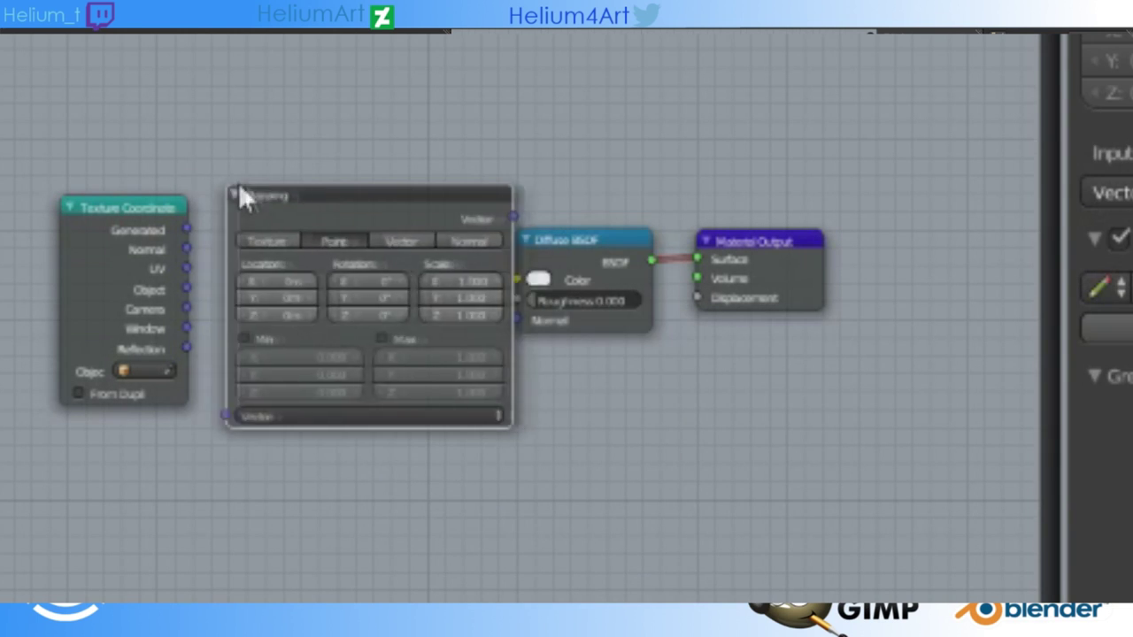
- Link Generated to Mapping Vector and Mapping Vector into the Diffuse BSDF Color
drag(186, 230, 241, 413)
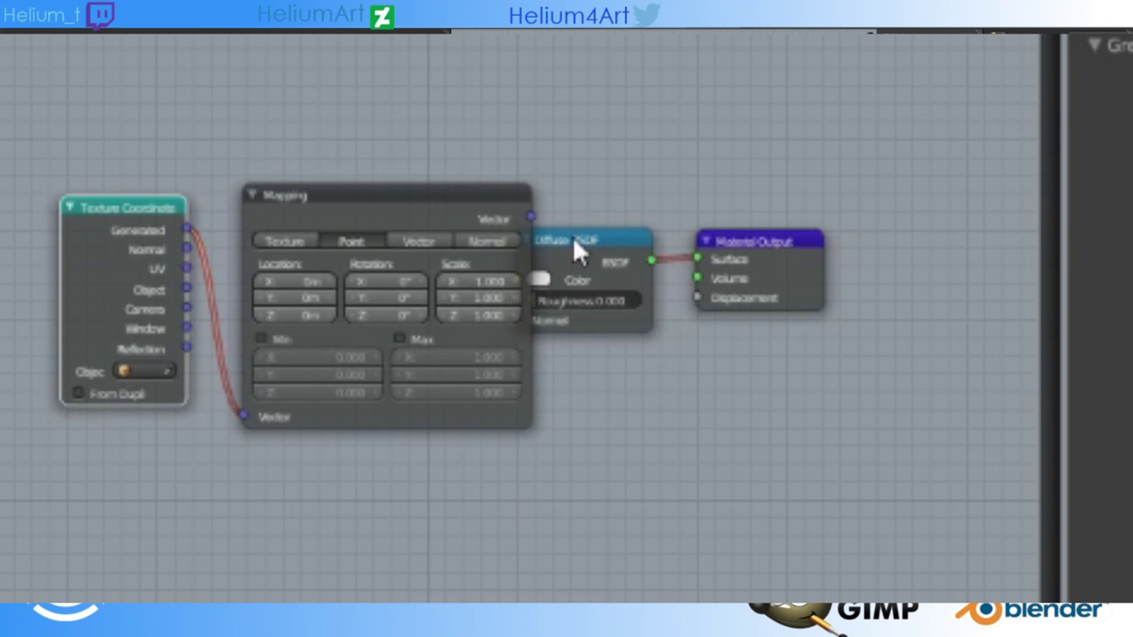
drag(574, 240, 605, 241)
drag(532, 216, 549, 280)
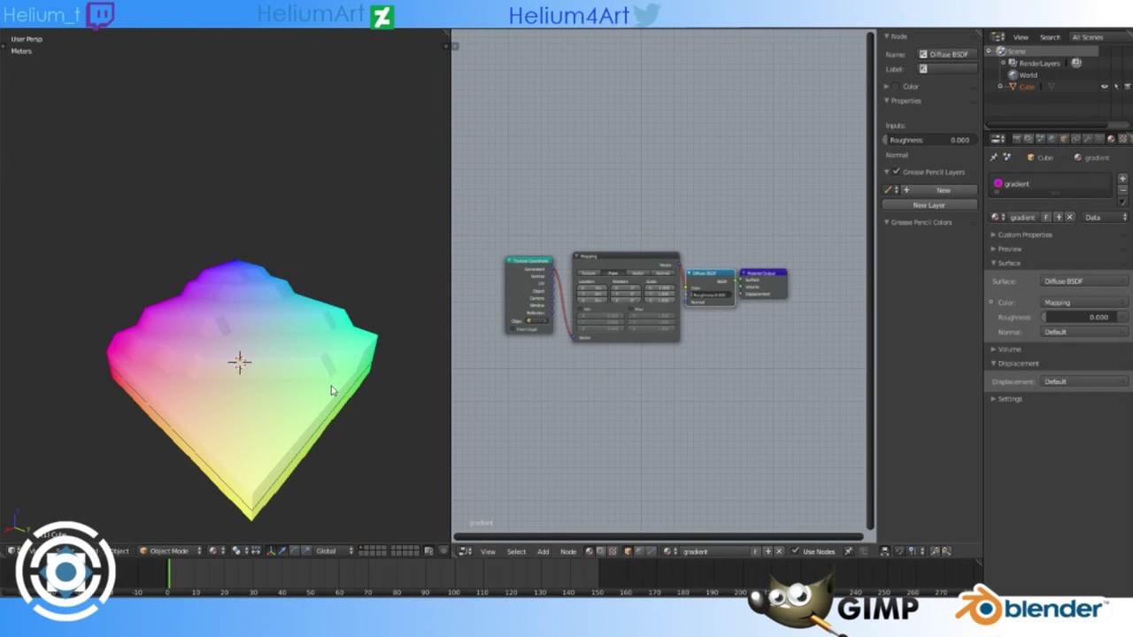
mouse_move(336, 397)
middle_down()
mouse_move(277, 354)
mouse_move(212, 345)
mouse_move(147, 366)
mouse_move(427, 373)
middle_up()
click(660, 263)
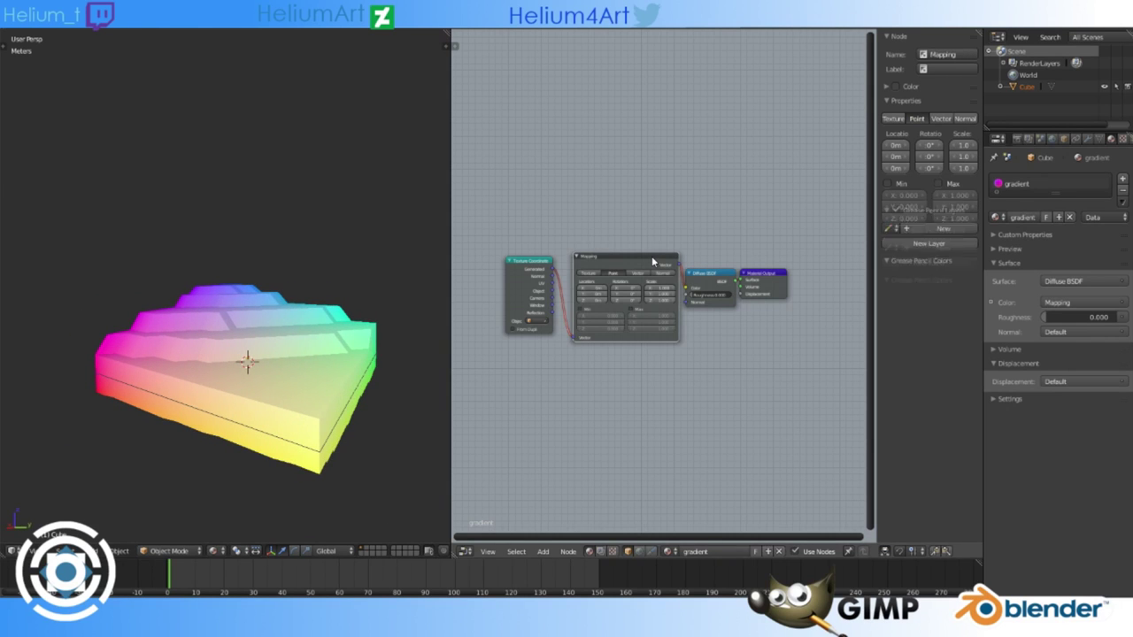
drag(651, 256, 642, 254)
- Insert a Separate XYZ node between Mapping and the Diffuse Color, feeding it the Z output
key(shift+a)
click(651, 359)
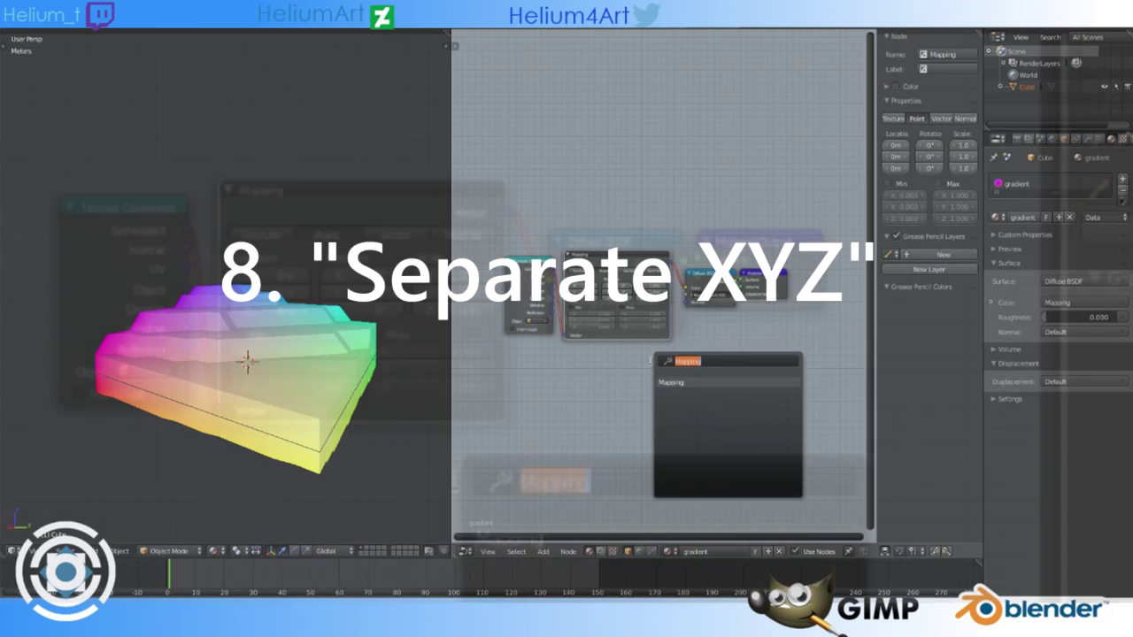
text(sep)
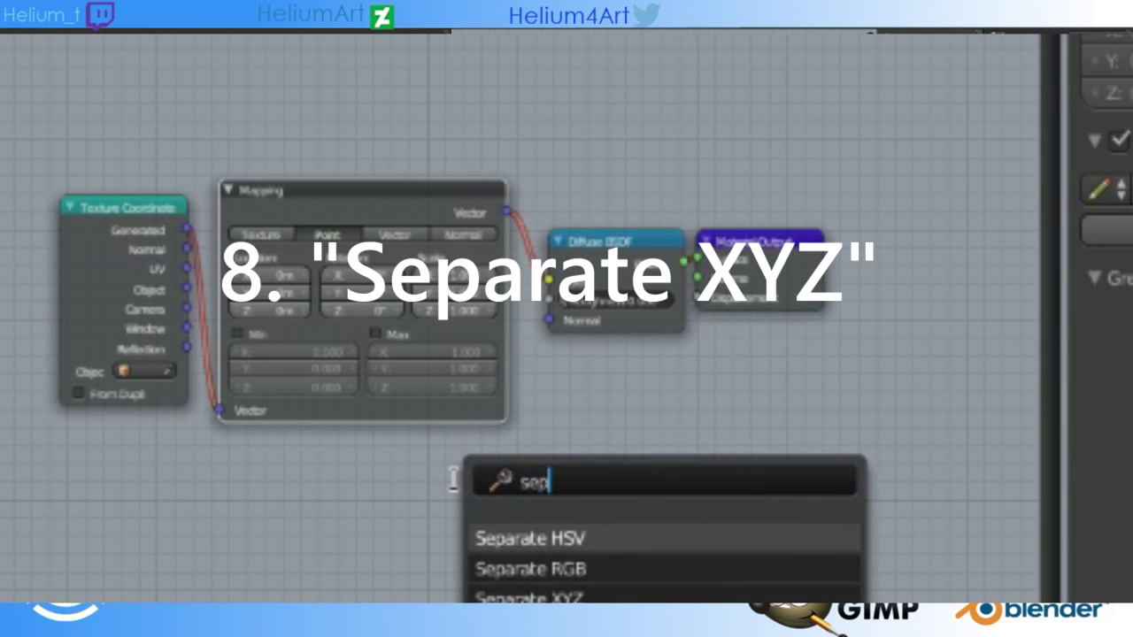
click(590, 595)
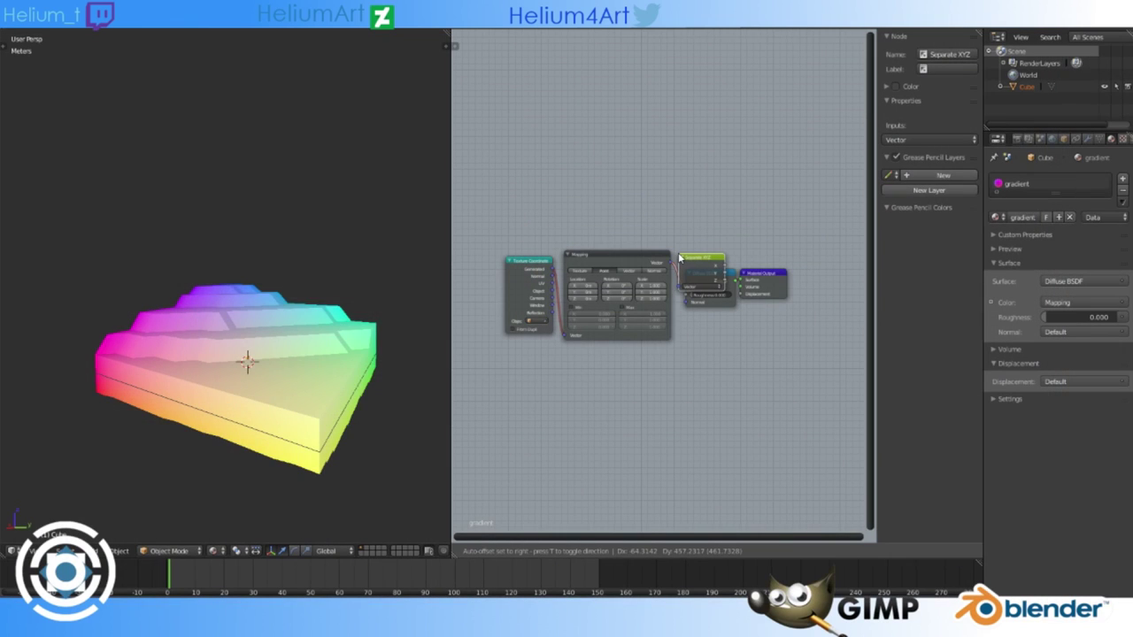
click(680, 257)
mouse_move(333, 359)
middle_down()
mouse_move(203, 362)
mouse_move(273, 370)
middle_up()
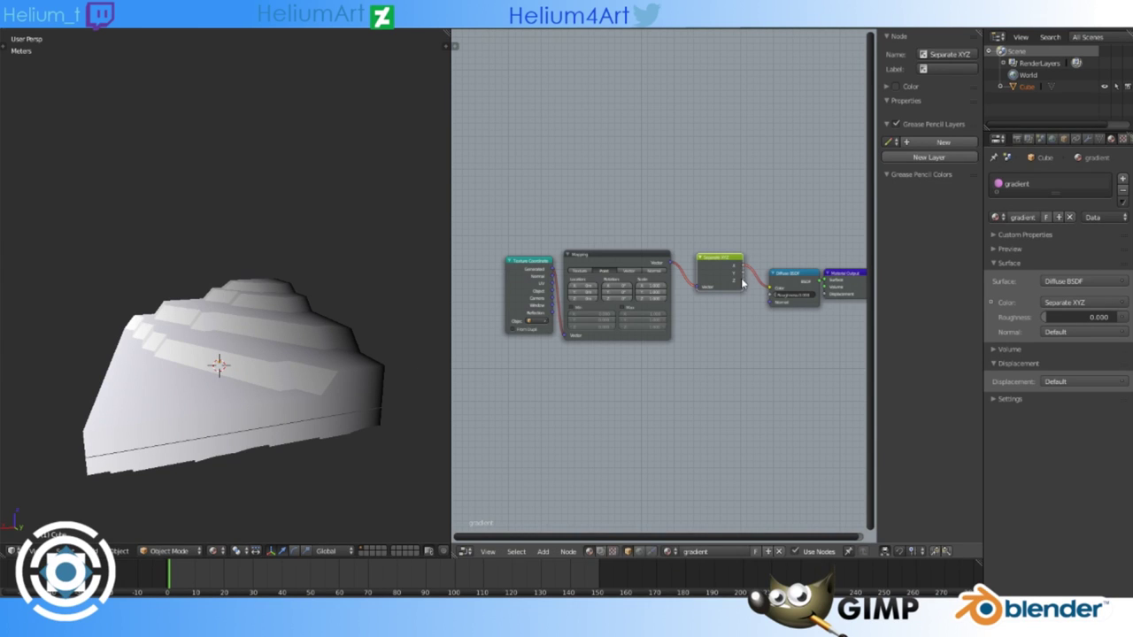
drag(767, 314, 766, 314)
mouse_move(381, 354)
middle_down()
mouse_move(328, 354)
mouse_move(308, 329)
mouse_move(254, 328)
mouse_move(266, 329)
middle_up()
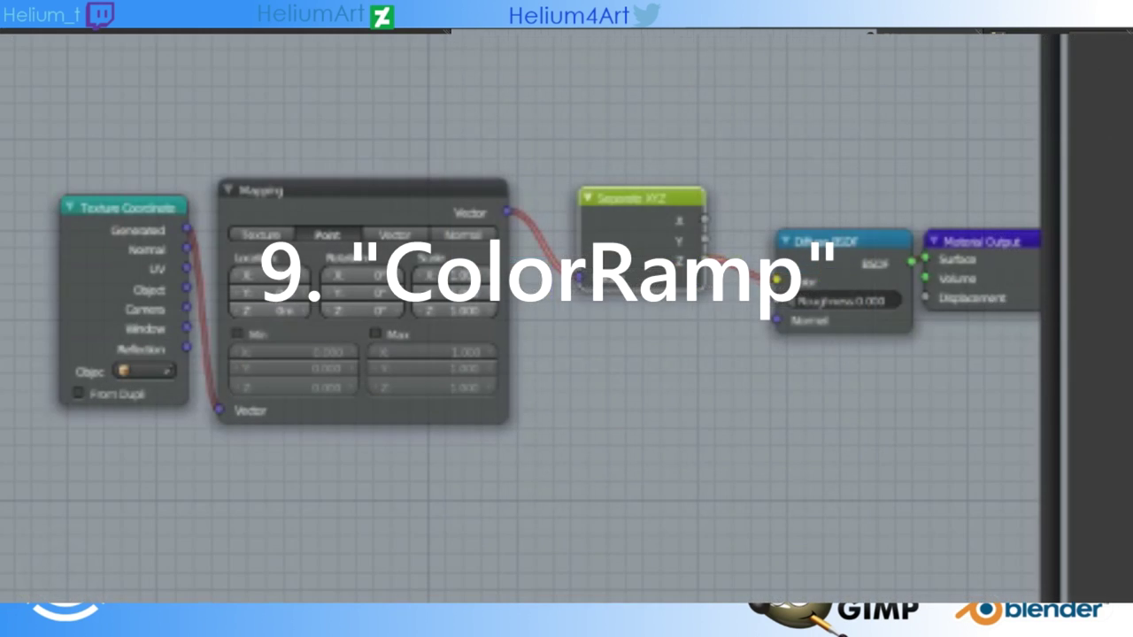
- Drop a ColorRamp node onto the Z-to-Diffuse Color link
key(shift+a)
click(822, 404)
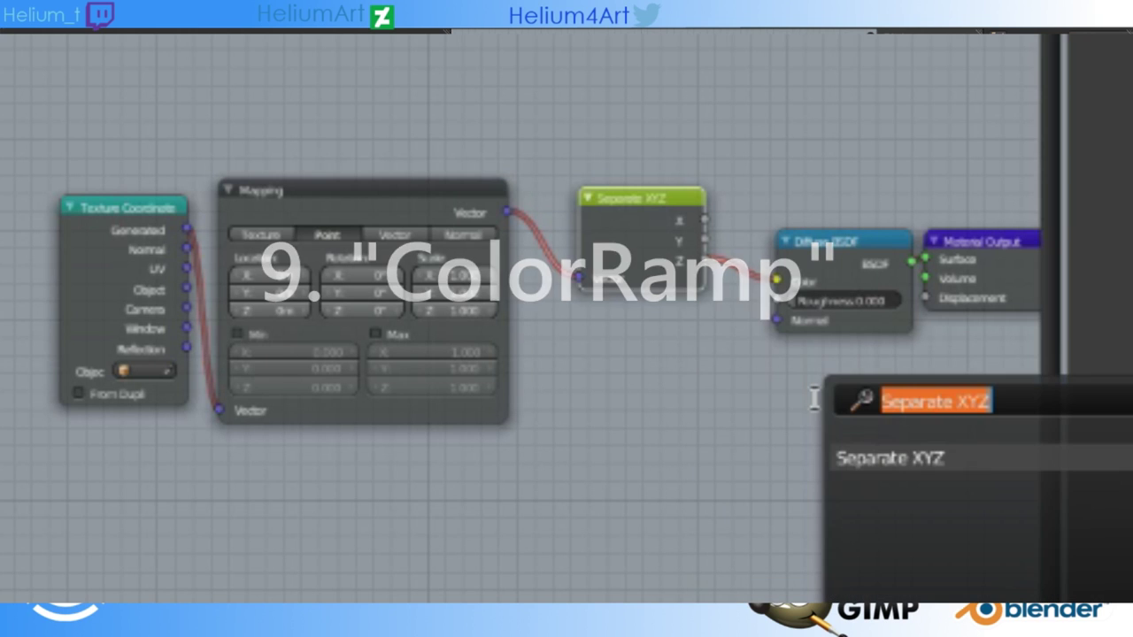
text(color)
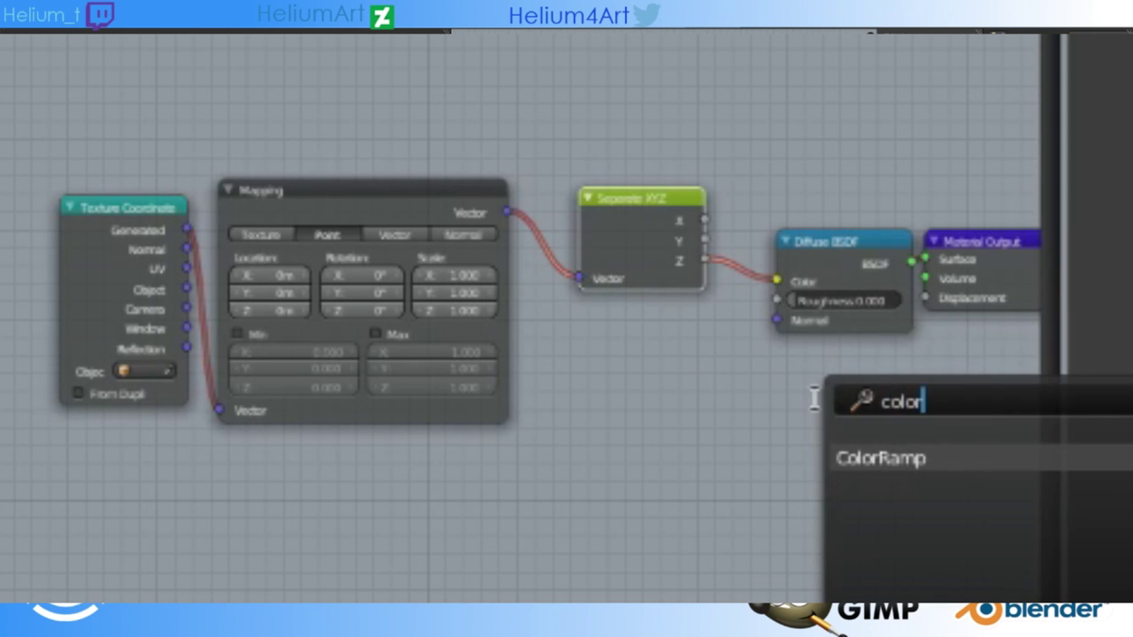
click(913, 457)
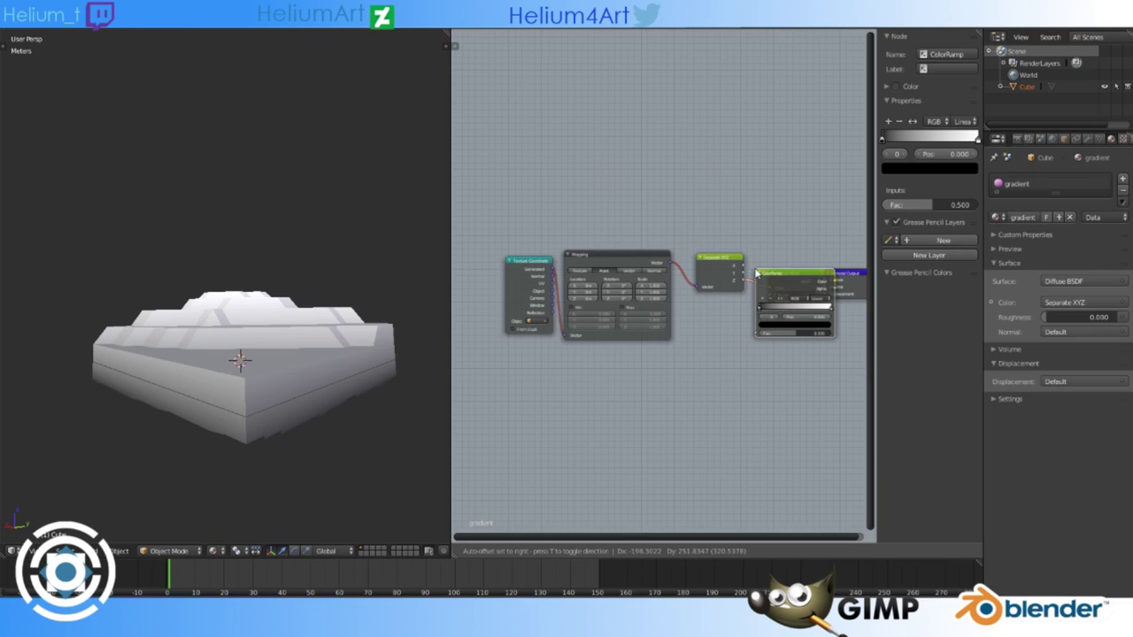
click(755, 273)
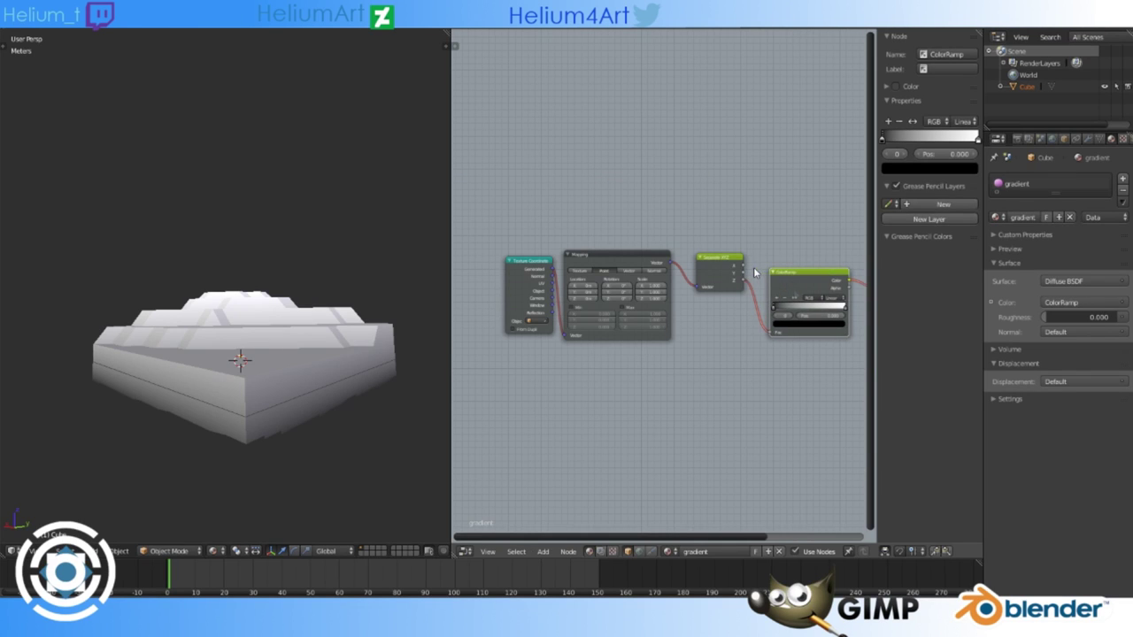
middle_drag(774, 289, 680, 289)
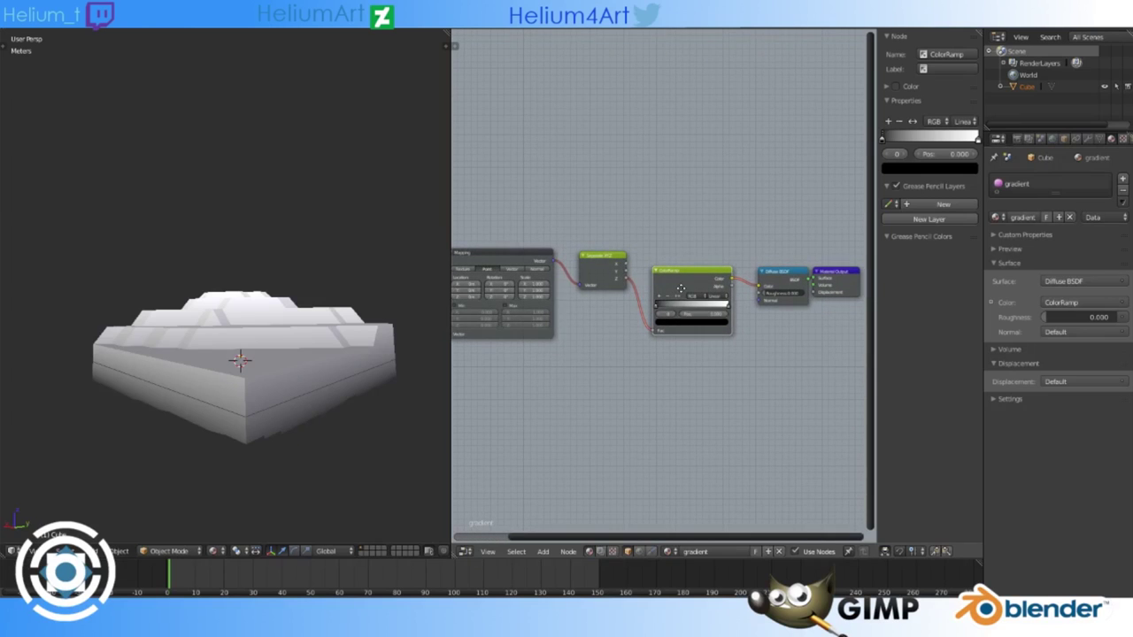
- Add two extra colour stops to the ColorRamp and slide one toward the right
middle_drag(263, 340, 252, 340)
scroll(271, 381, up, 3)
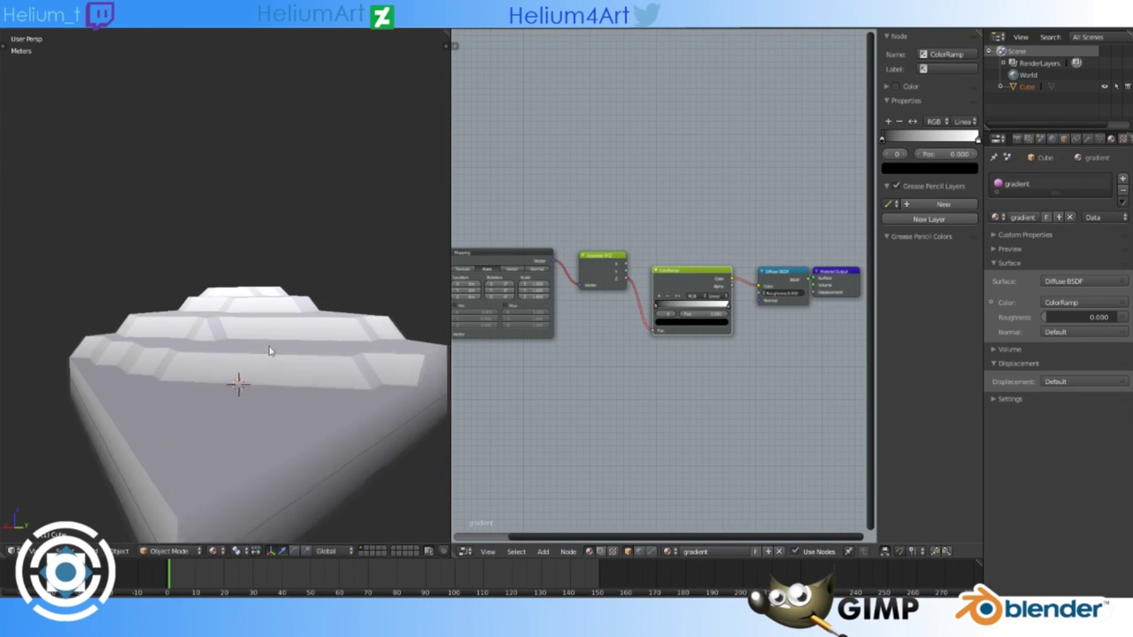
scroll(753, 386, up, 3)
scroll(725, 354, up, 1)
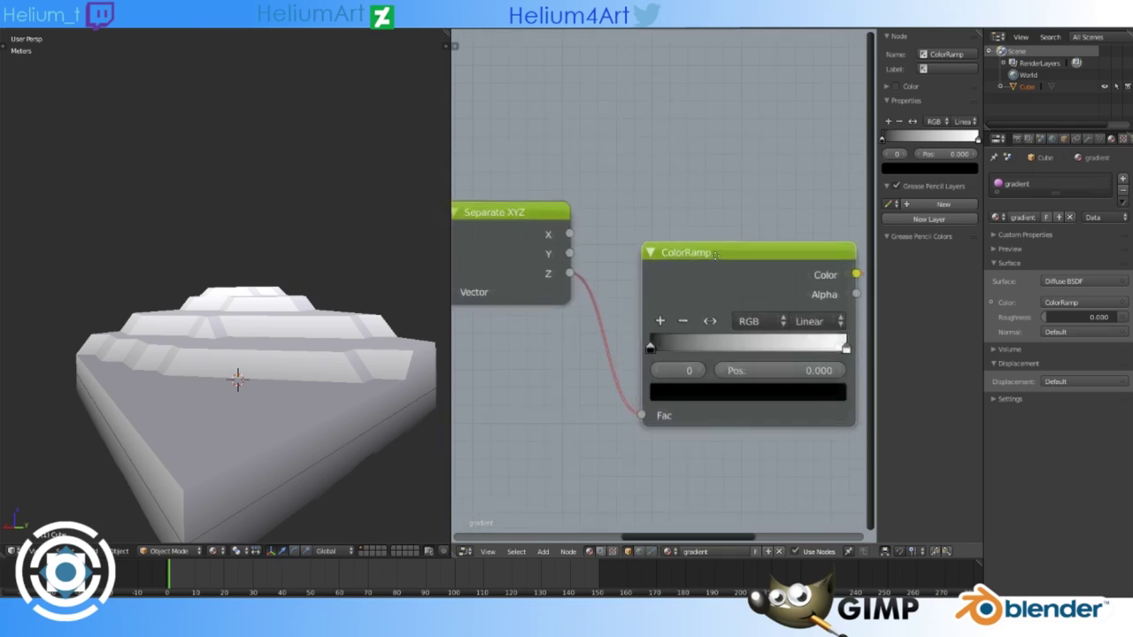
middle_drag(706, 262, 617, 246)
click(561, 307)
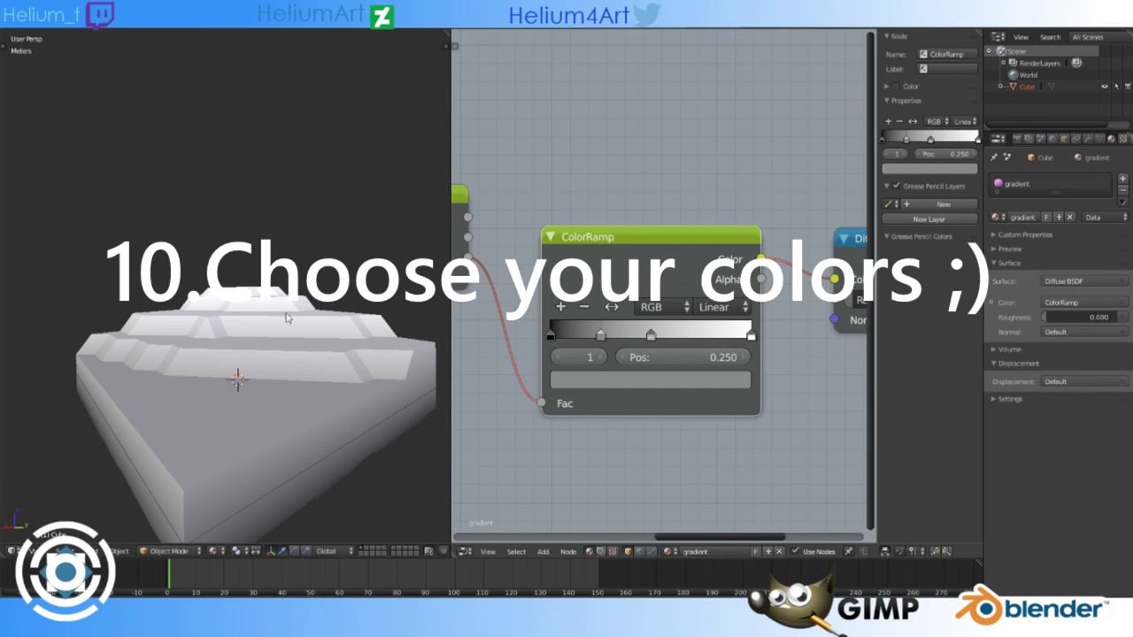
click(560, 308)
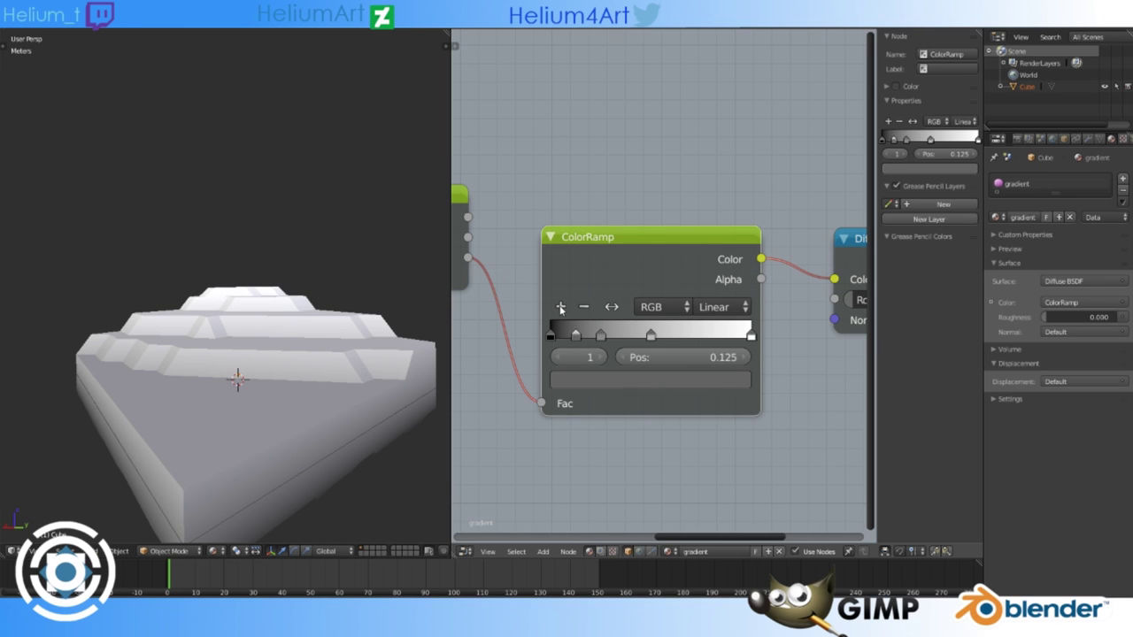
drag(651, 335, 726, 335)
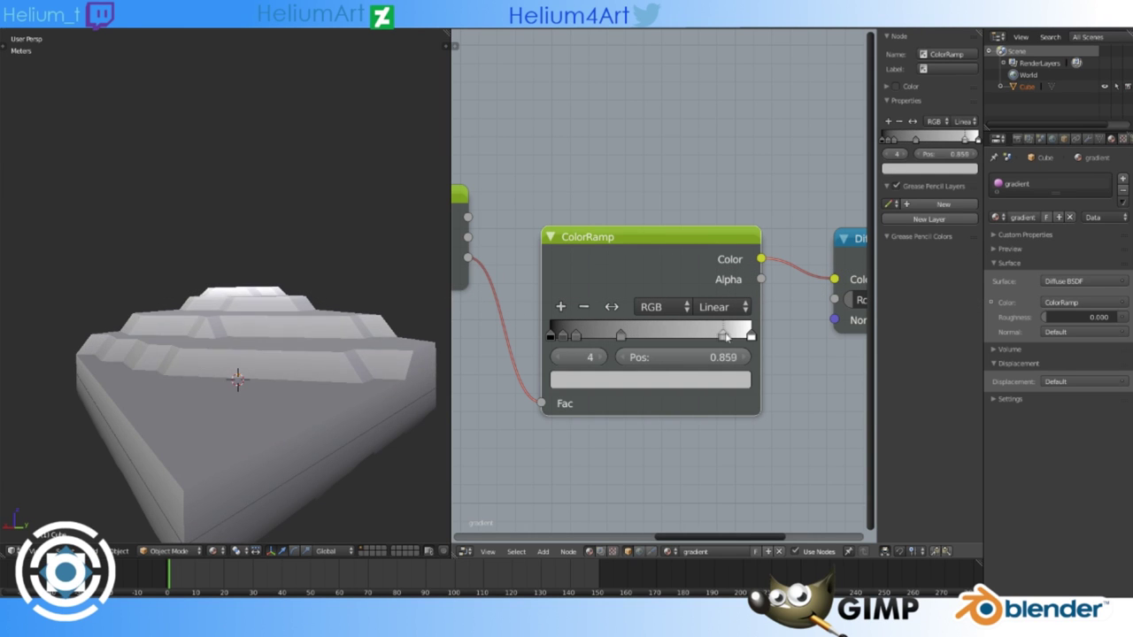
- Colour the rightmost ramp stop red and the stop near 0.877 yellow
click(750, 337)
click(650, 380)
click(625, 225)
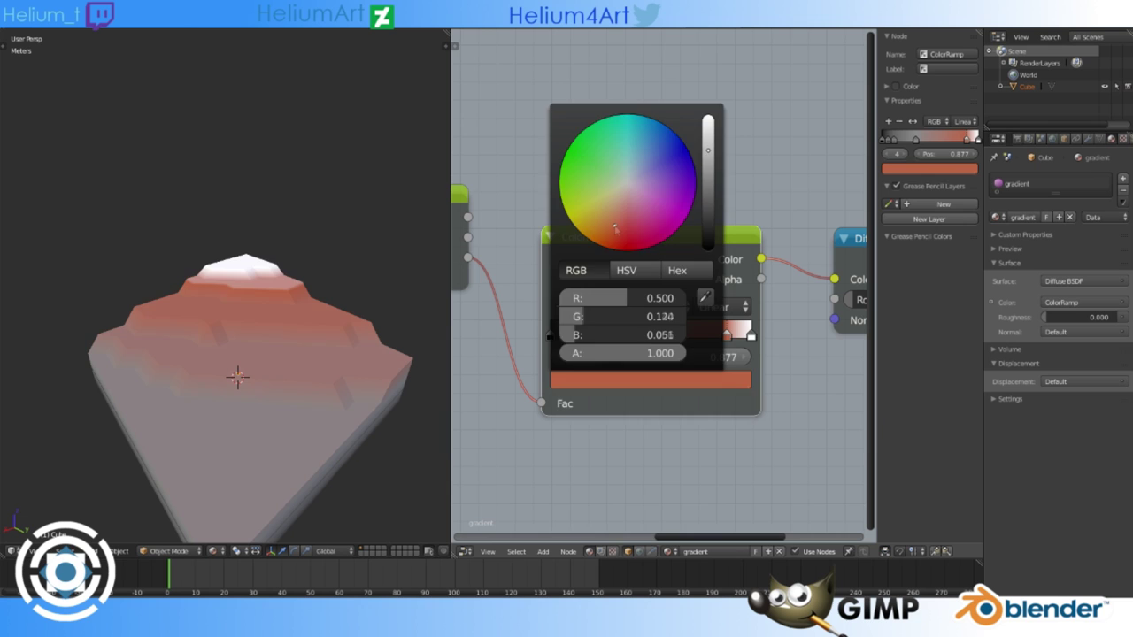
click(651, 380)
click(725, 334)
click(650, 380)
click(596, 204)
drag(708, 151, 708, 124)
click(722, 338)
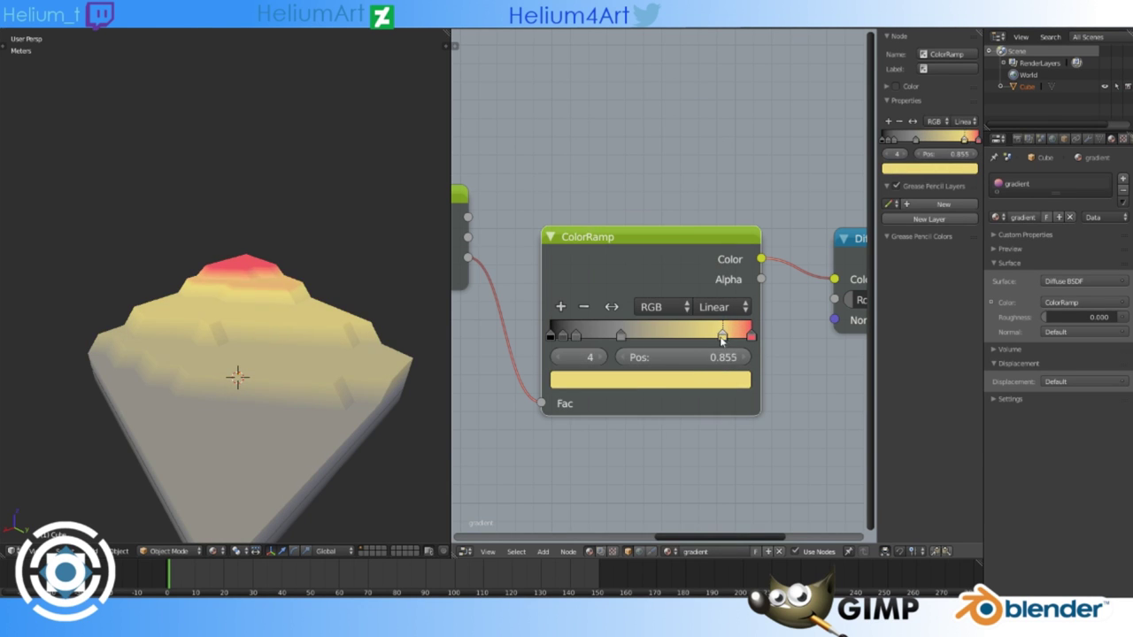
drag(751, 337, 742, 334)
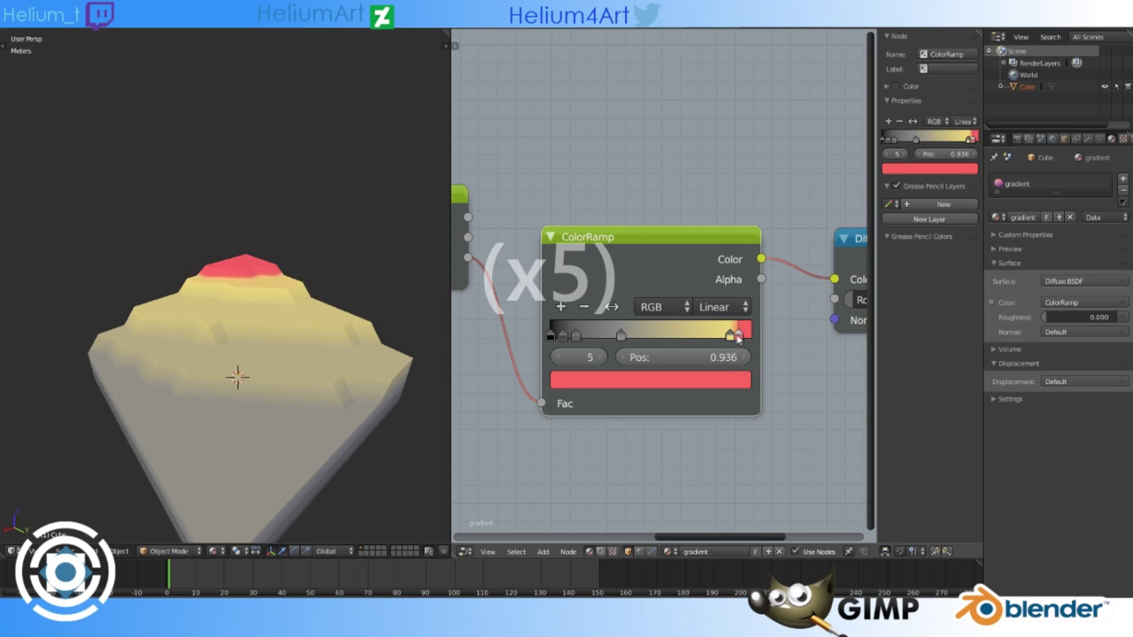
- Give the middle stops shades of green, spacing them around 0.425 and 0.7
click(630, 378)
drag(620, 203, 589, 181)
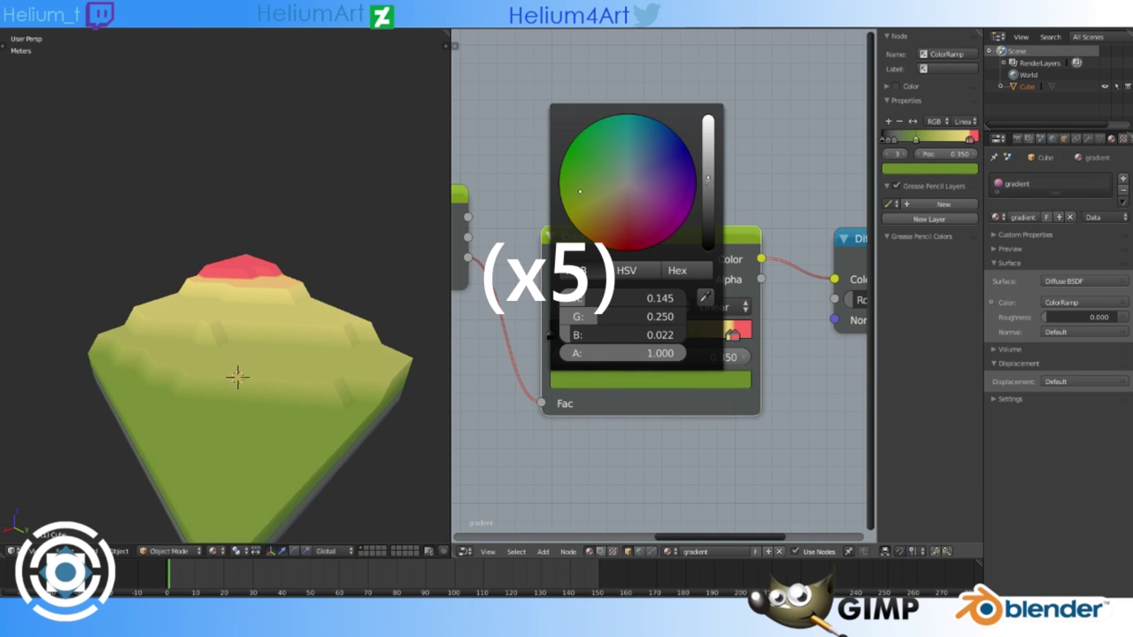
drag(621, 335, 695, 334)
drag(575, 337, 636, 336)
click(647, 379)
drag(627, 182, 591, 159)
drag(708, 221, 708, 158)
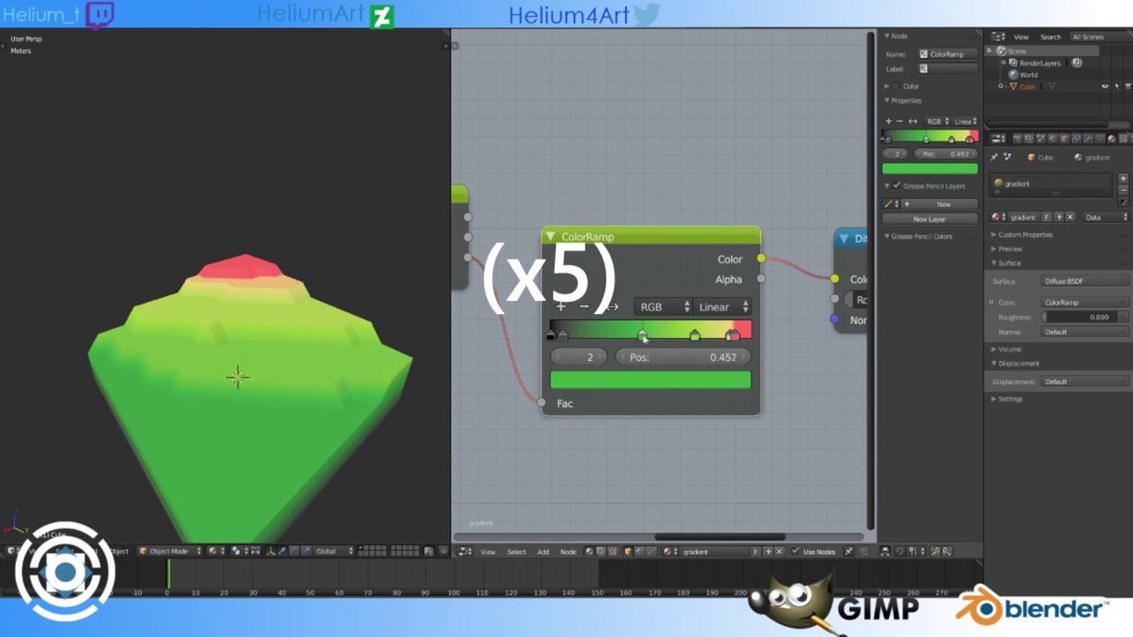
drag(636, 334, 680, 336)
- Move the dark stop to about 0.39 and colour the leftmost base stop dark red
drag(563, 334, 629, 334)
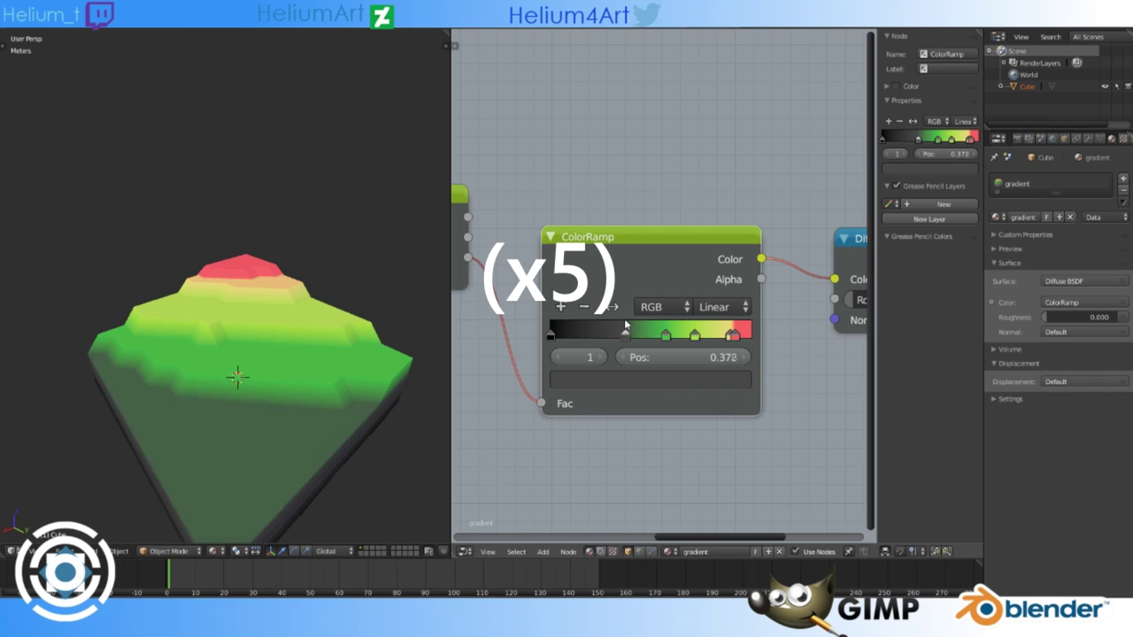
click(632, 379)
scroll(623, 150, up, 4)
scroll(622, 150, down, 2)
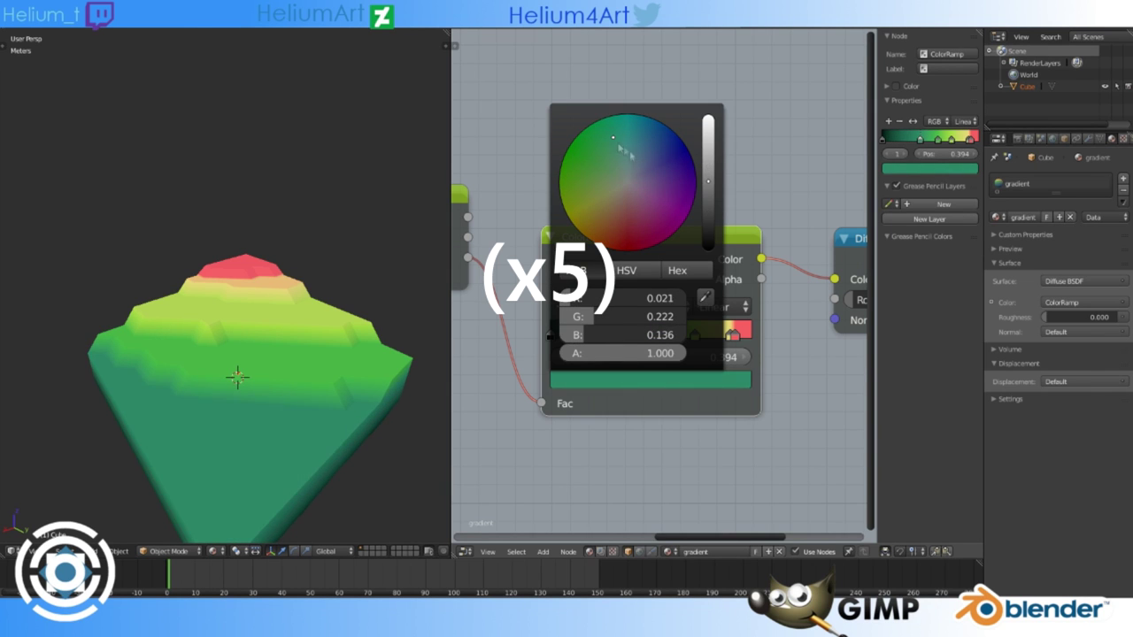
scroll(622, 151, down, 2)
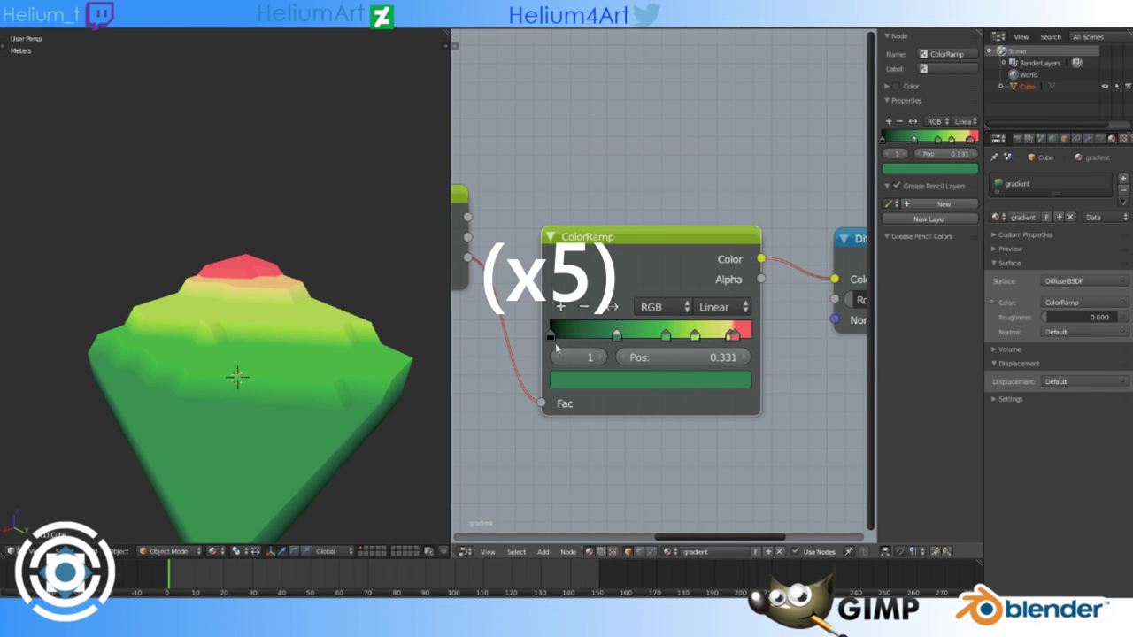
click(556, 337)
click(632, 380)
scroll(628, 185, up, 4)
click(622, 236)
scroll(622, 236, down, 2)
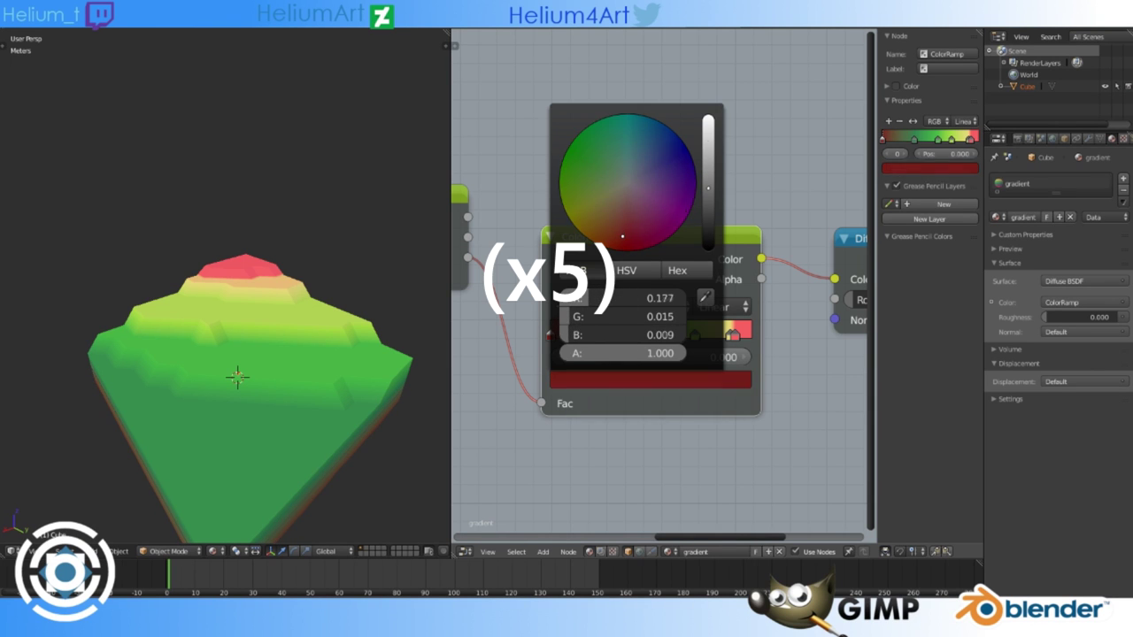
scroll(650, 376, down, 3)
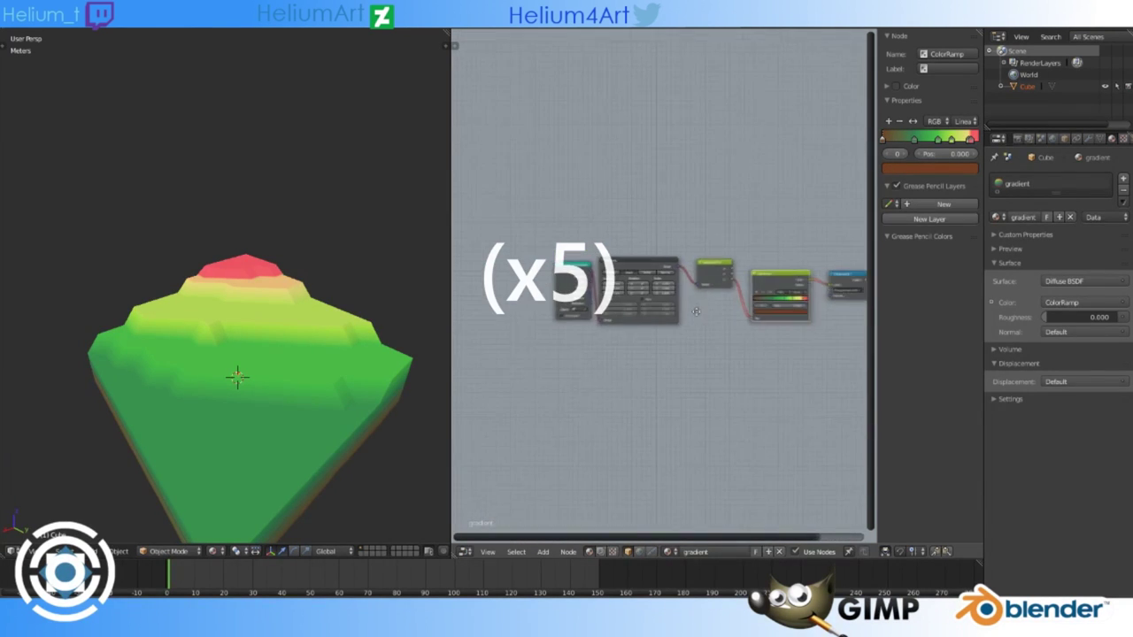
scroll(660, 283, up, 3)
scroll(659, 283, up, 3)
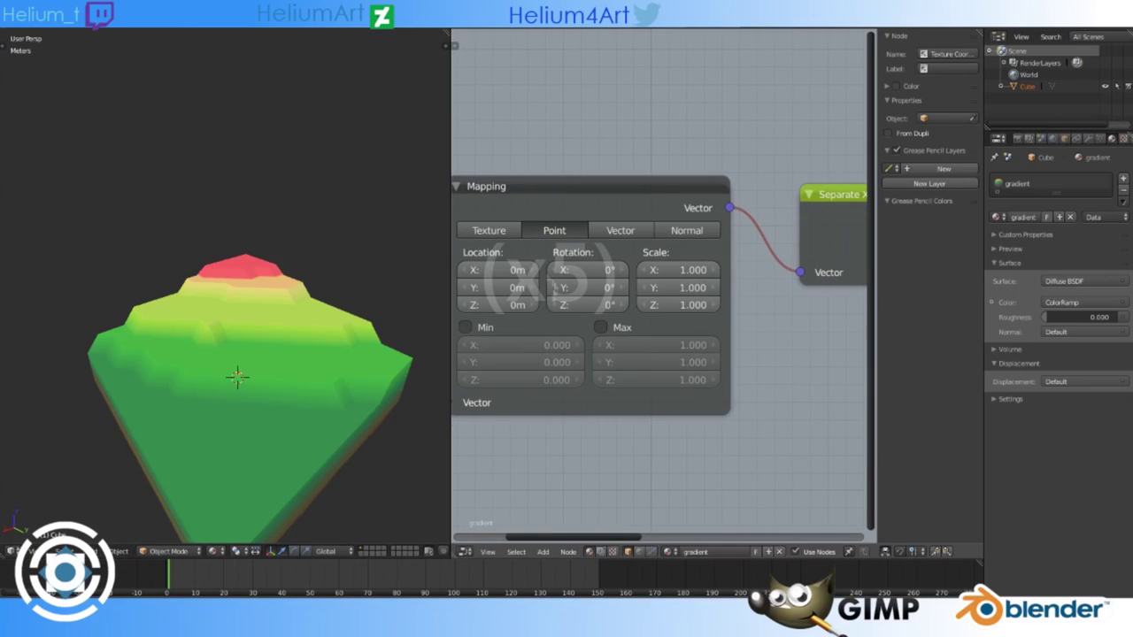
drag(509, 304, 531, 304)
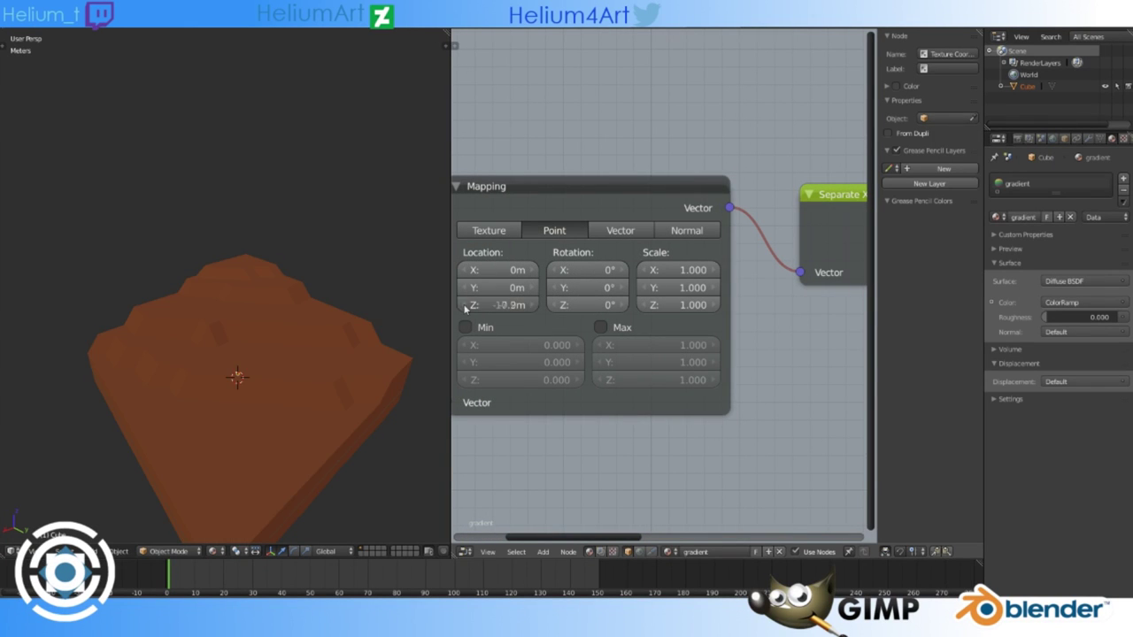
middle_drag(266, 354, 265, 318)
scroll(648, 312, down, 1)
middle_drag(850, 305, 425, 302)
click(599, 224)
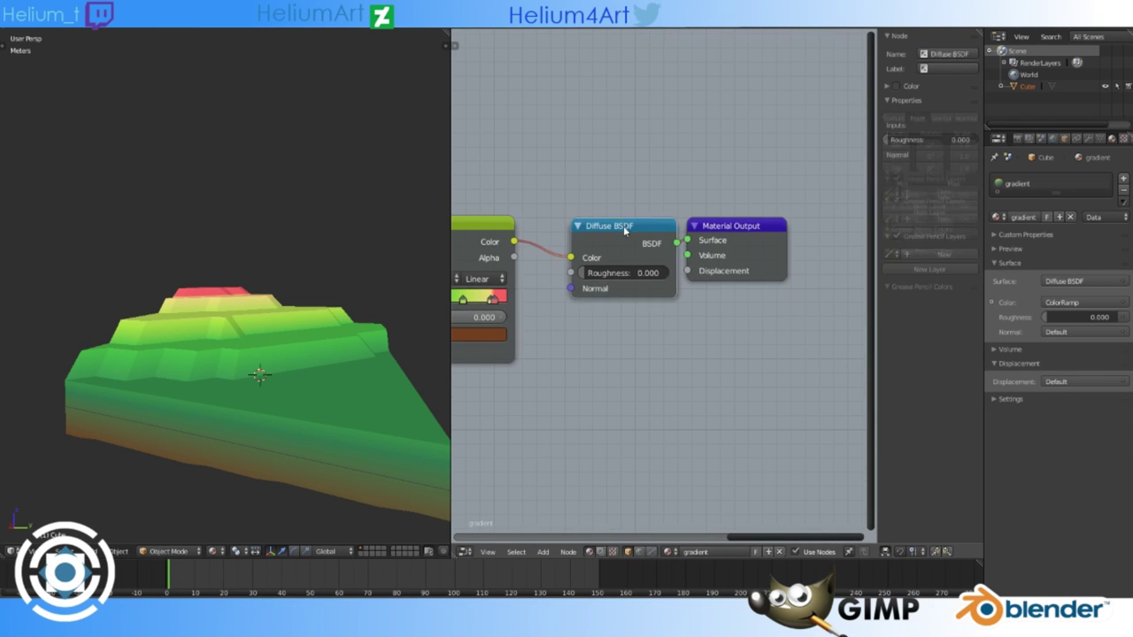
key(Home)
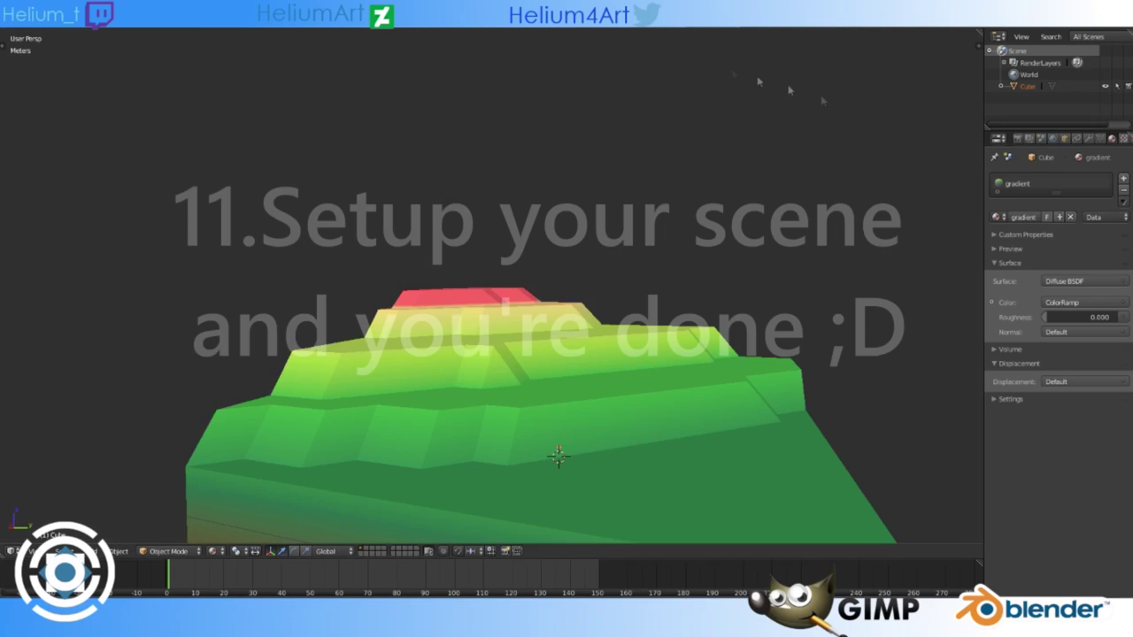
- Set the world colour to a Sky Texture and add a Sun lamp
click(828, 306)
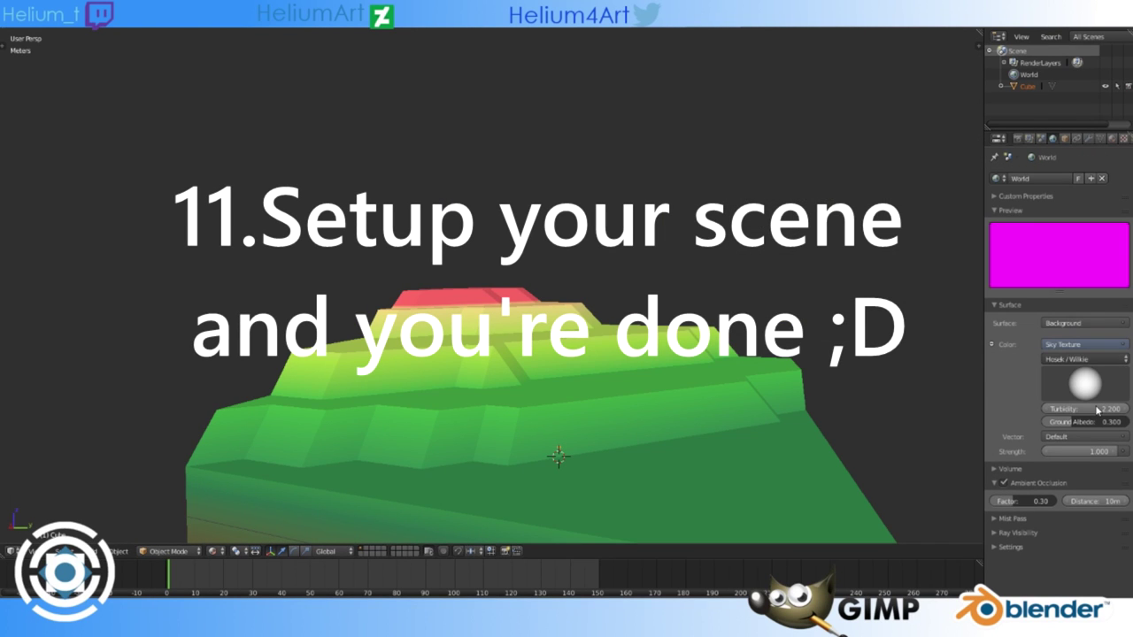
key(shift+a)
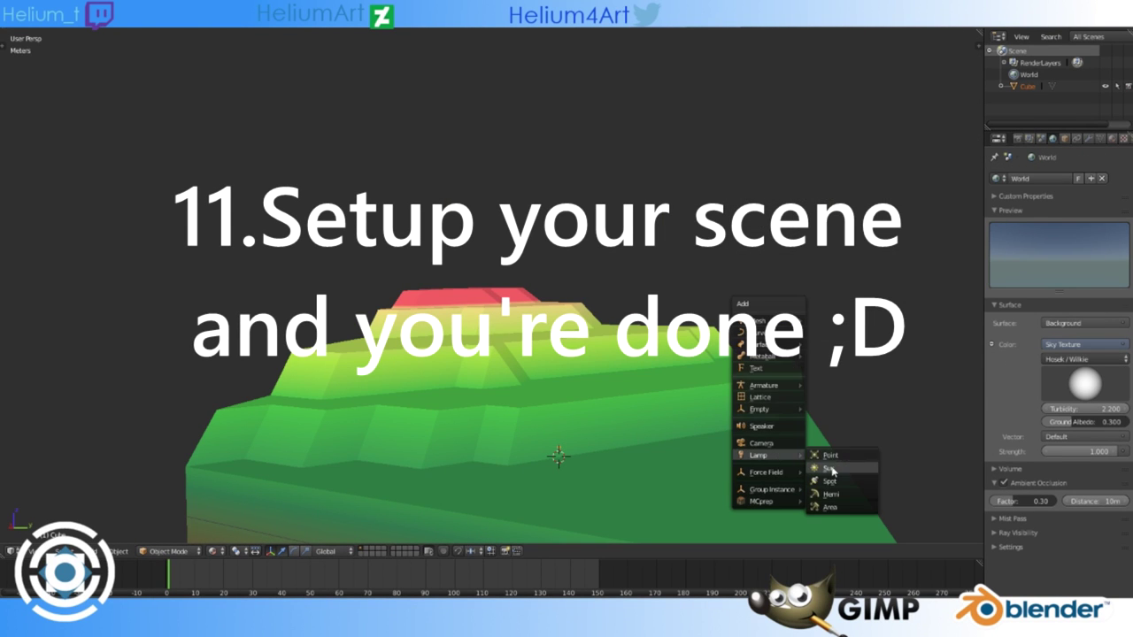
click(830, 469)
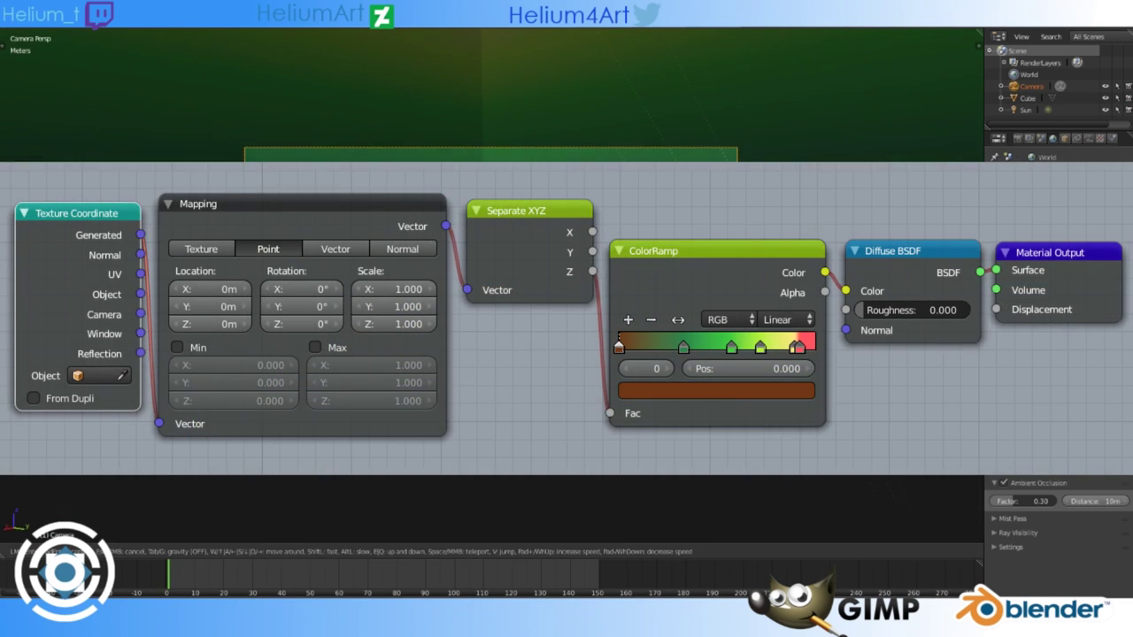
- Look through the scene camera and adjust its framing of the terrain with walk navigation
key(KP_0)
key(shift+f)
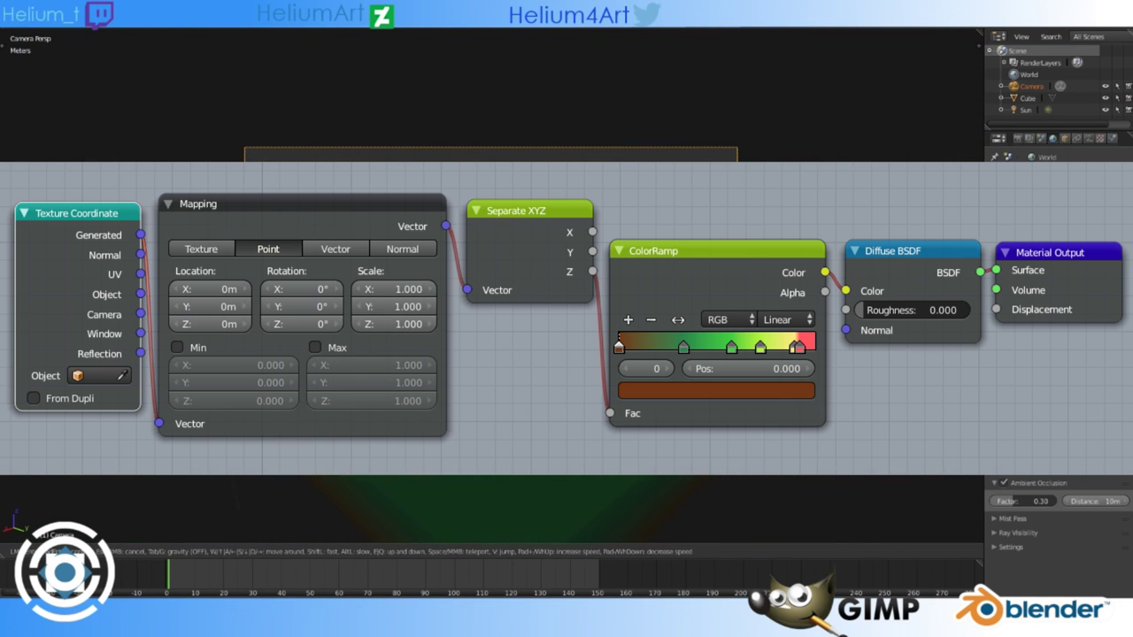
key(Home)
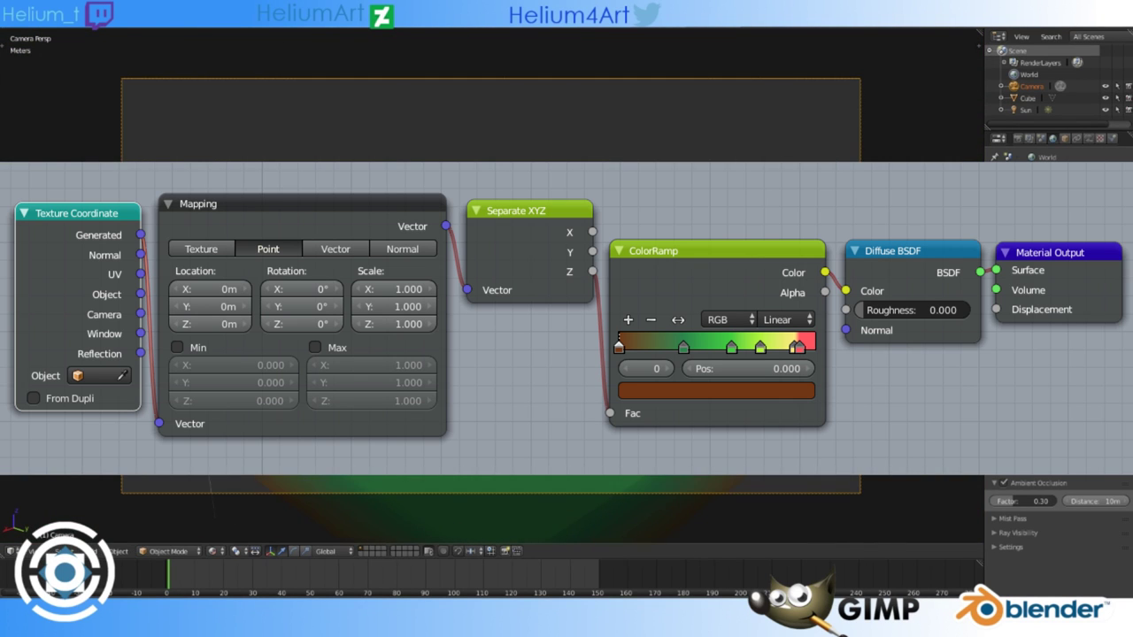